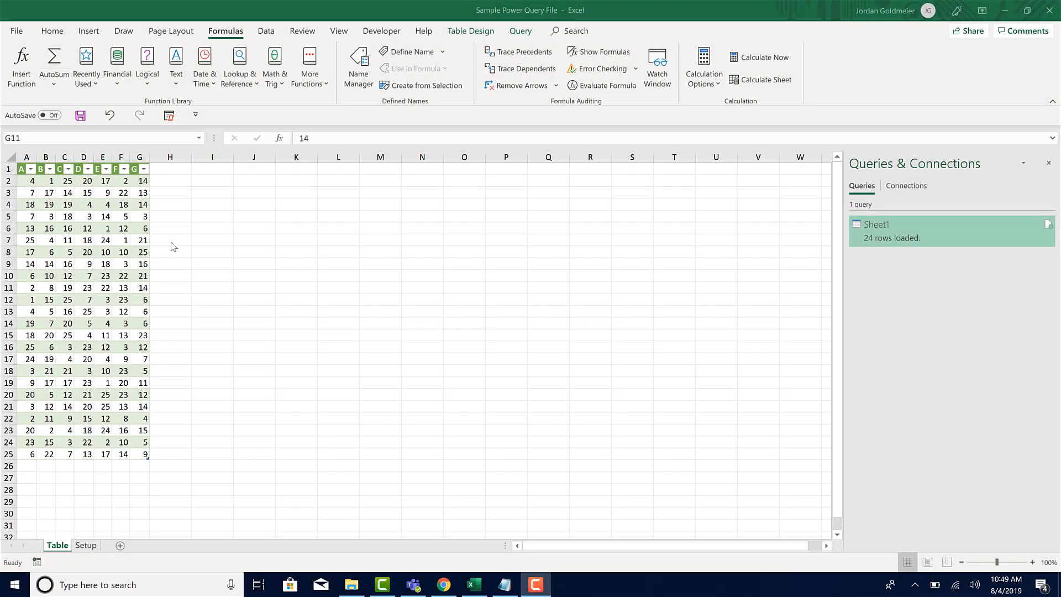
# - Select part of the table's data and open the Sheet1 query in the Power Query Editor
pyautogui.click(67, 217)
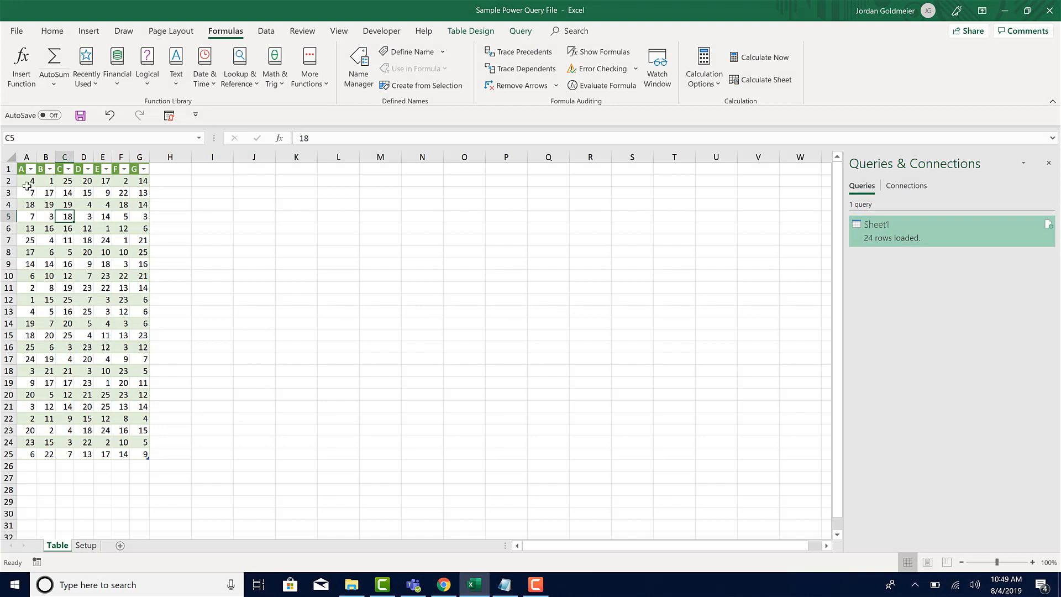
pyautogui.moveTo(26, 186); pyautogui.dragTo(89, 356)
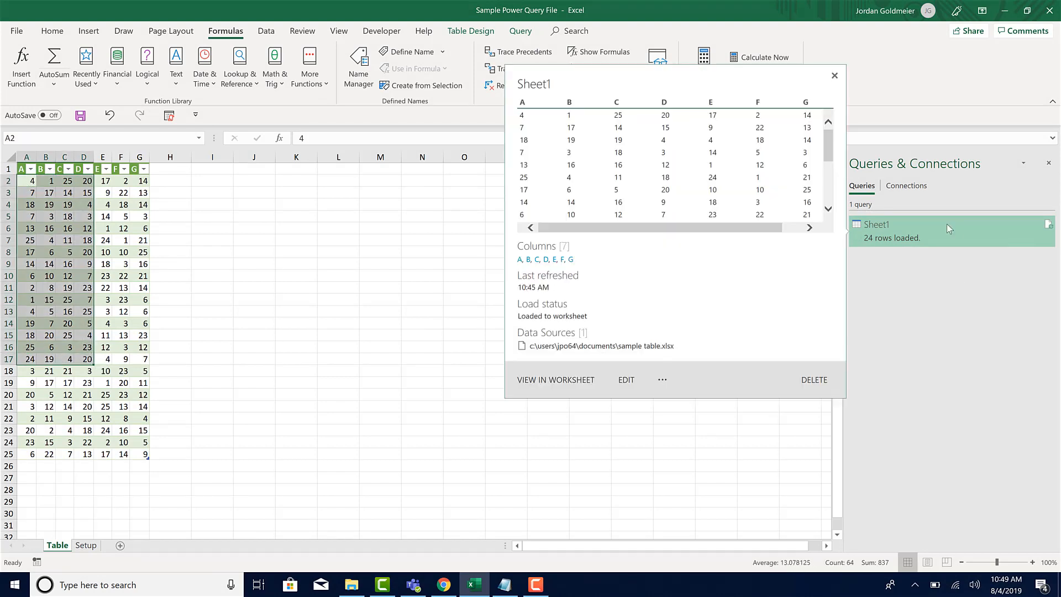
pyautogui.doubleClick(931, 228)
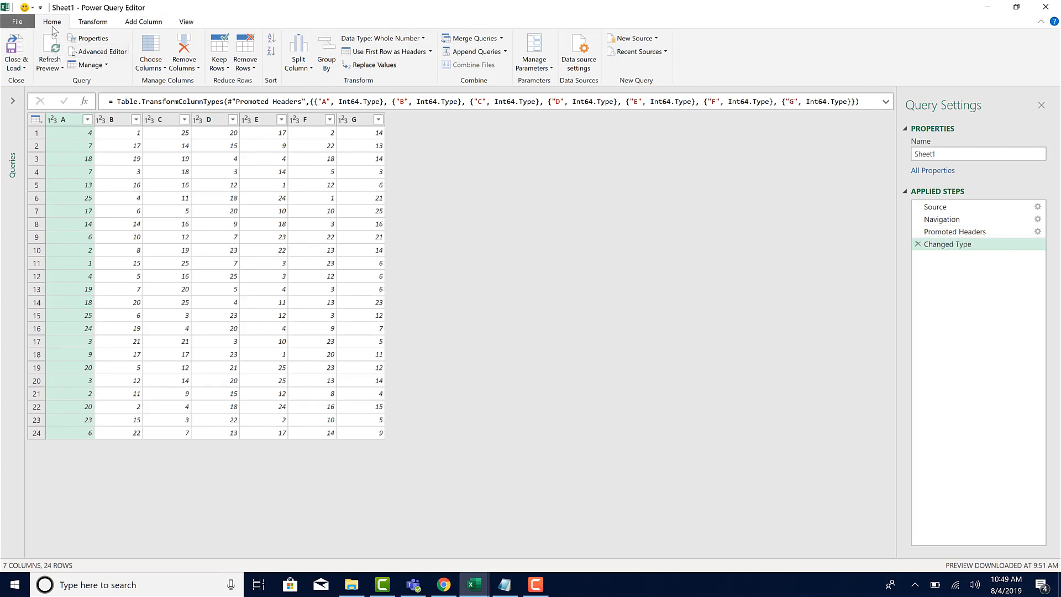
# - Examine the File.Contents source path in the Sheet1 query's M code in the Advanced Editor, and close the Power Query Editor
pyautogui.click(91, 56)
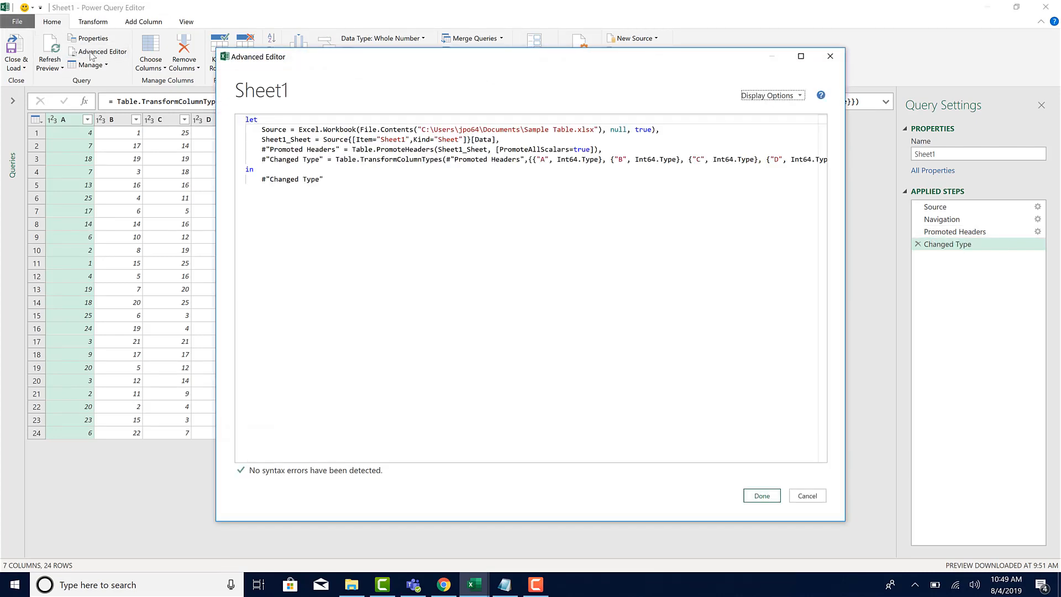
pyautogui.doubleClick(364, 129)
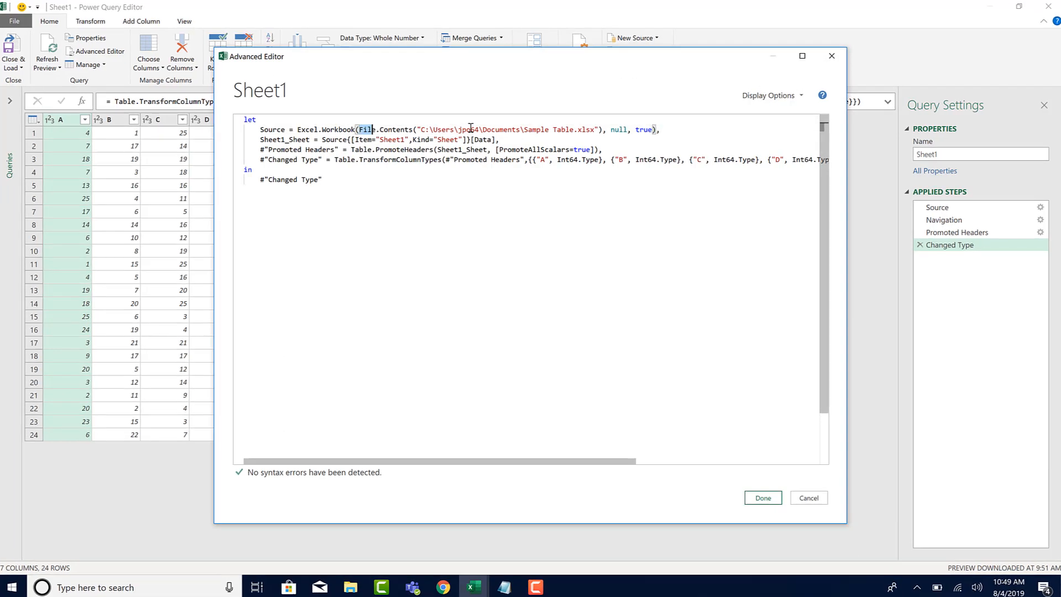
pyautogui.keyDown('shift'); pyautogui.click(602, 129); pyautogui.keyUp('shift')
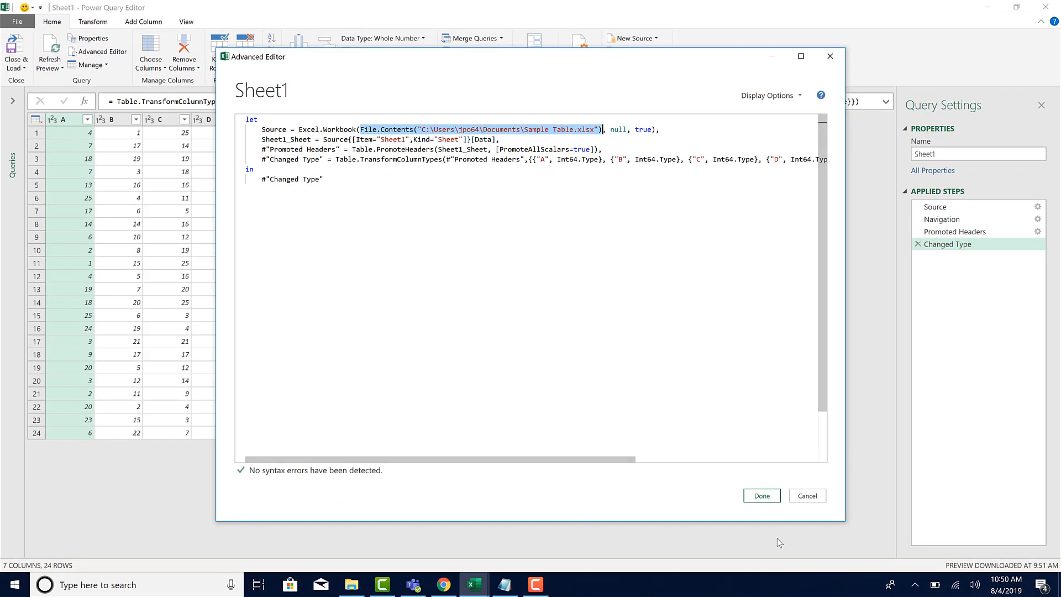
pyautogui.click(767, 497)
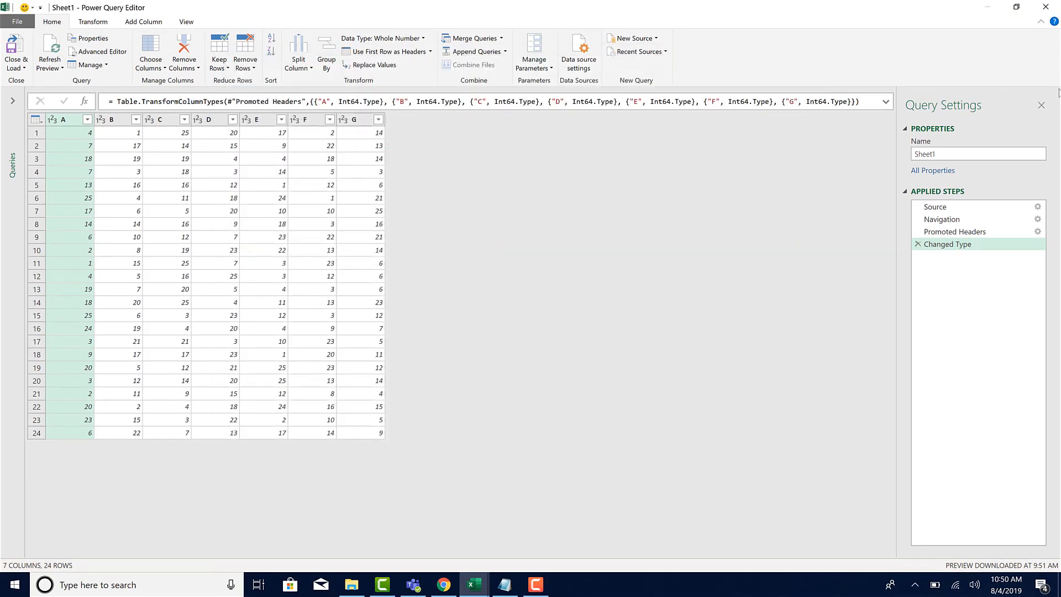
pyautogui.click(1045, 7)
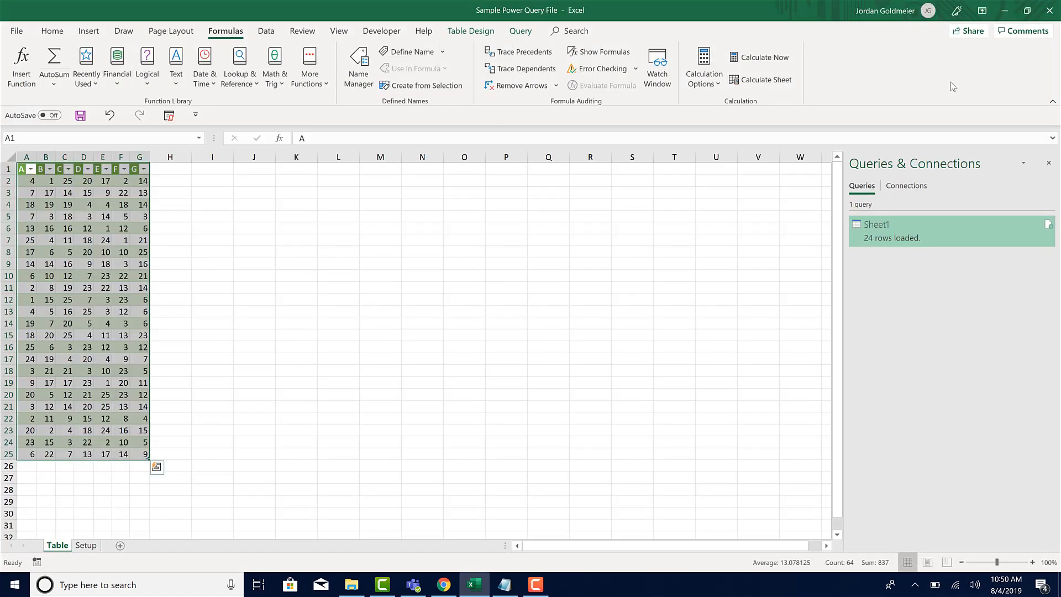
# - Examine the Filepath entry in row 2 of the Setup sheet and the formula behind cell C2
pyautogui.click(86, 544)
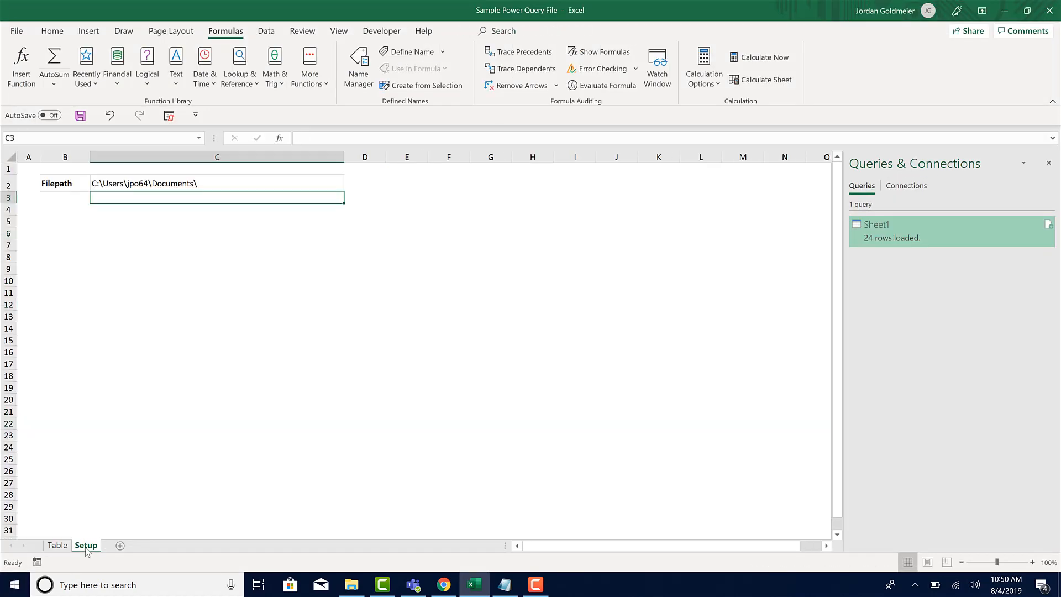
pyautogui.click(160, 353)
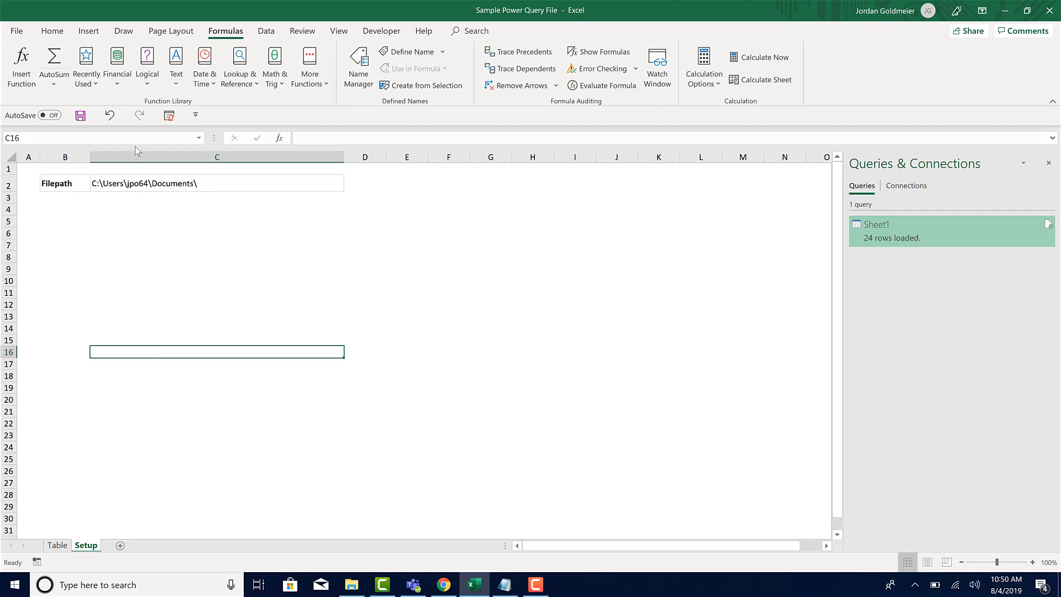
pyautogui.click(47, 187)
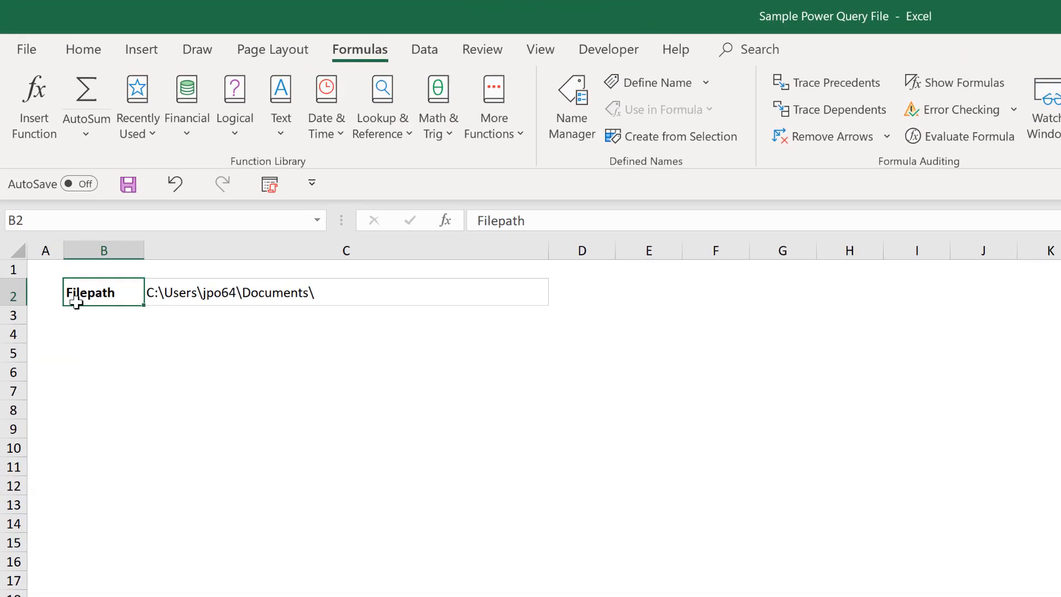
pyautogui.press('Right')
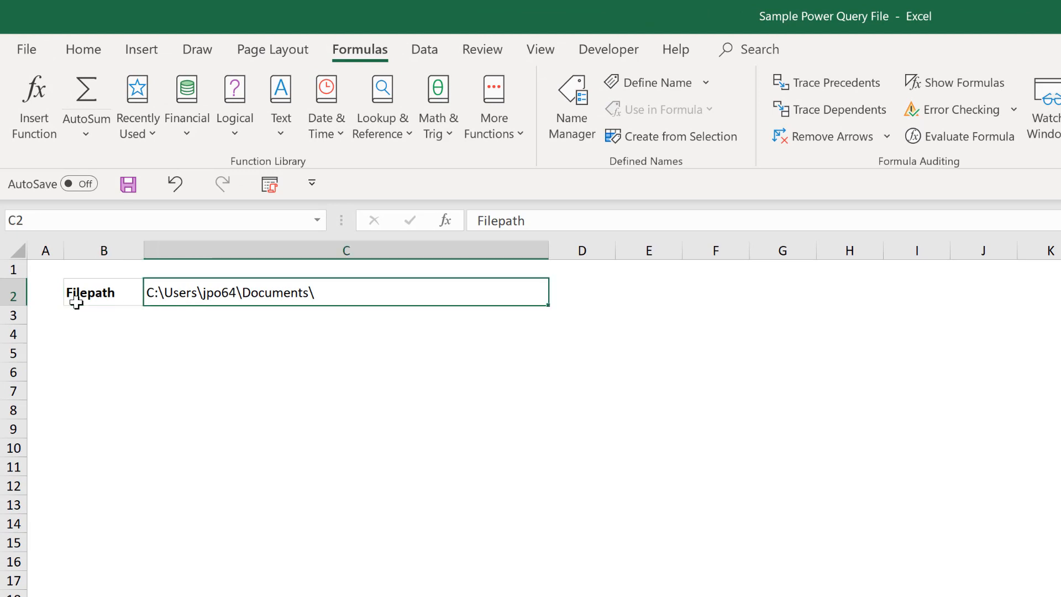
pyautogui.press('pagedown')
pyautogui.press('pageup')
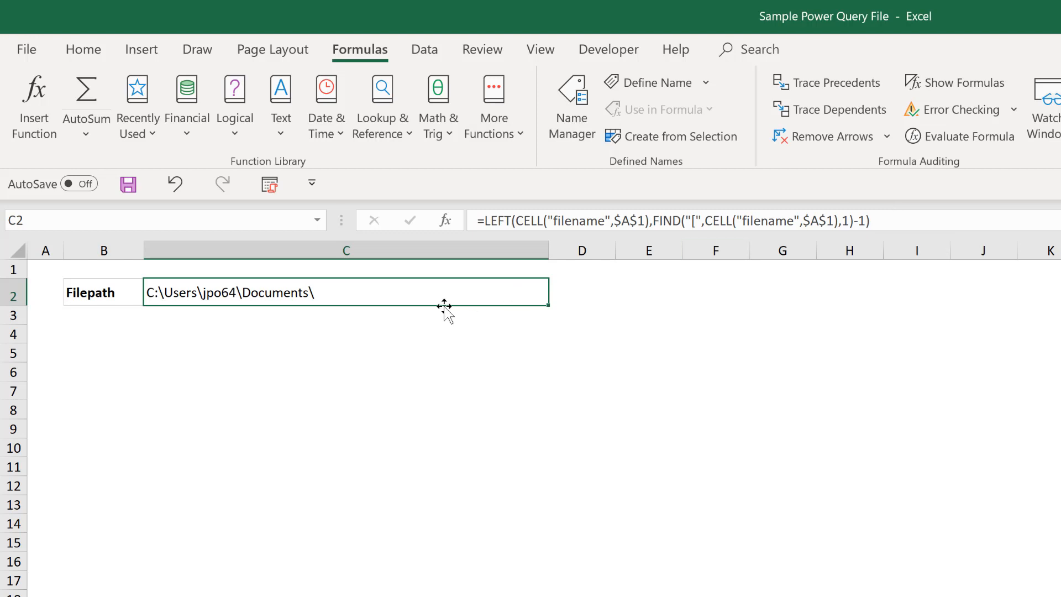
# - Enter the formula =CELL("address",A1) in cell C3
pyautogui.click(391, 317)
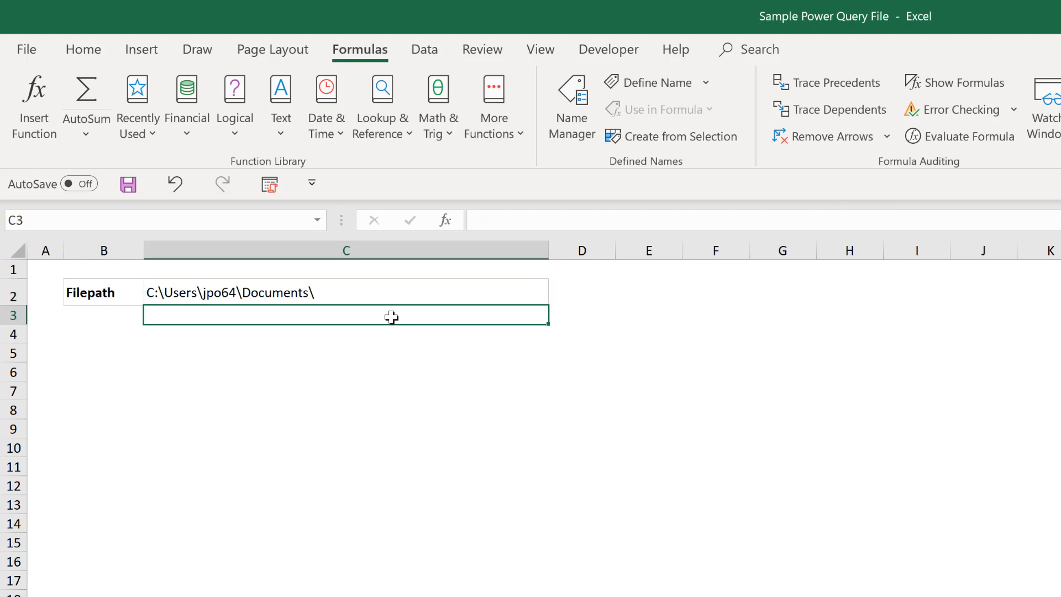
pyautogui.write('=')
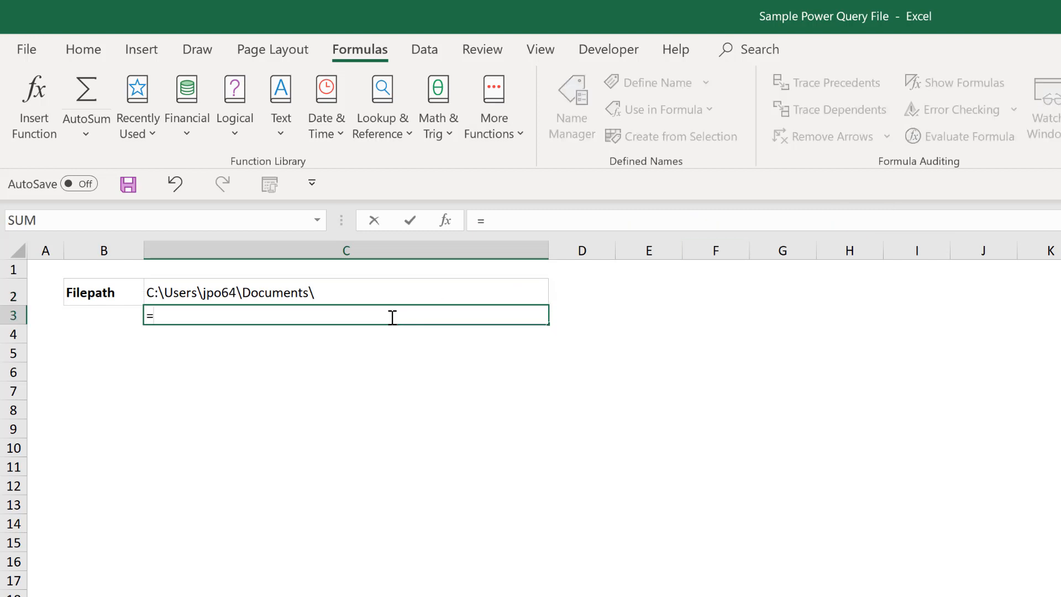
pyautogui.write('cell')
pyautogui.press('Tab')
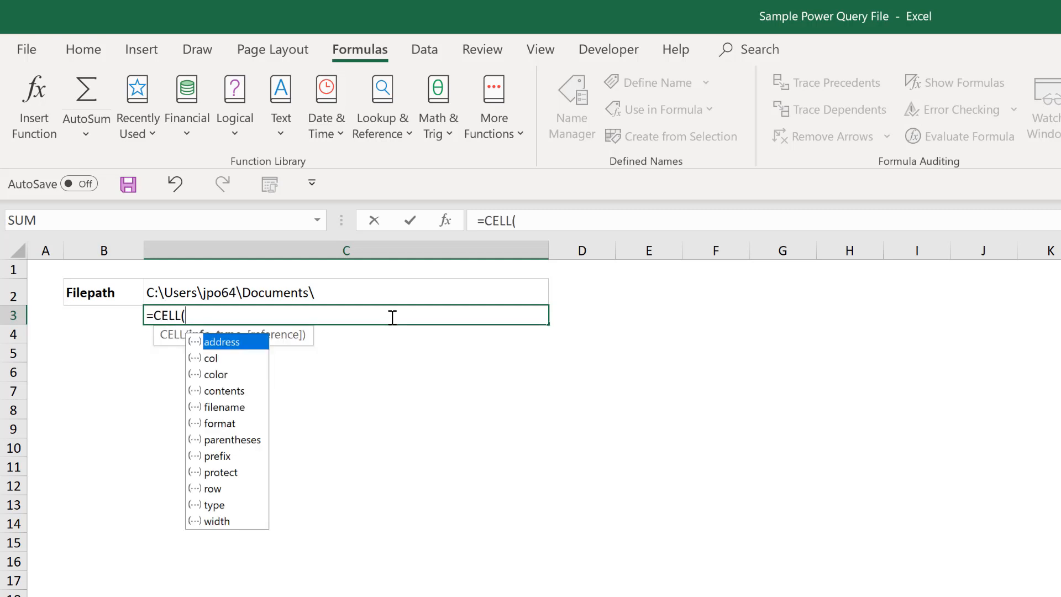
pyautogui.doubleClick(212, 341)
pyautogui.write(',')
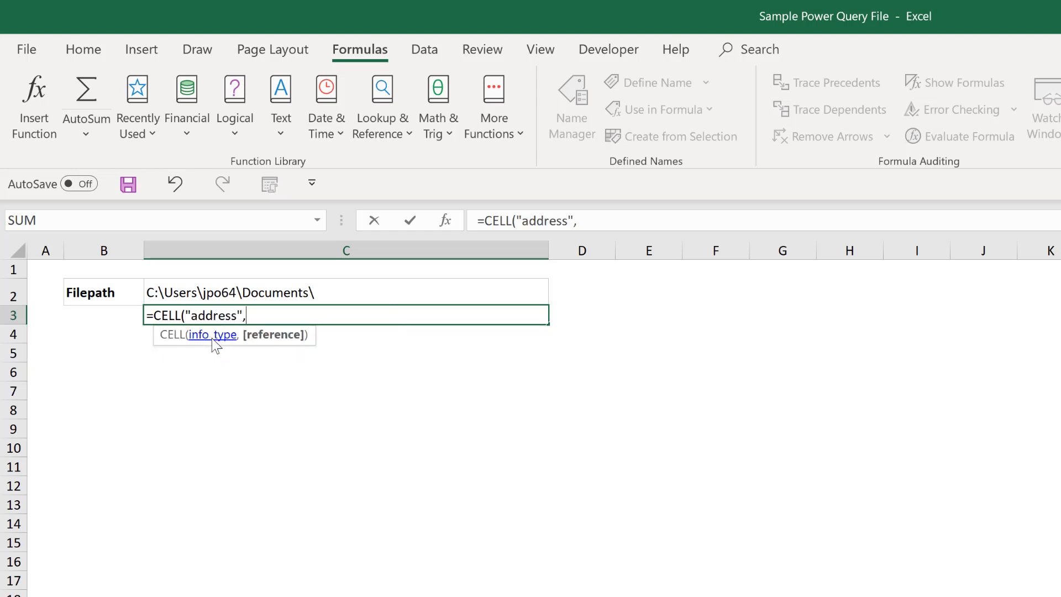
pyautogui.click(48, 268)
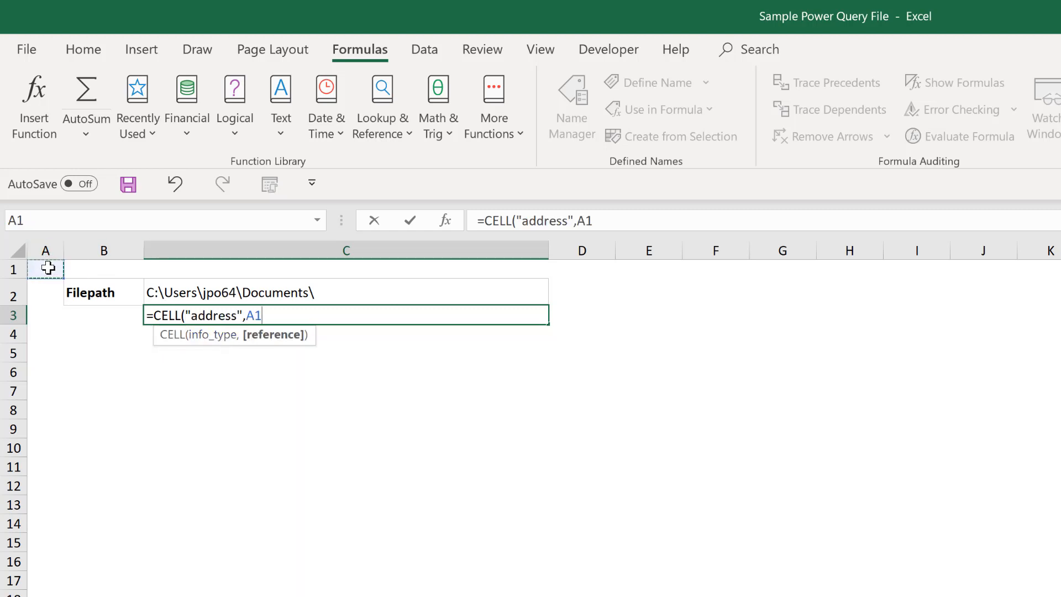
pyautogui.press('Return')
pyautogui.press('Up')
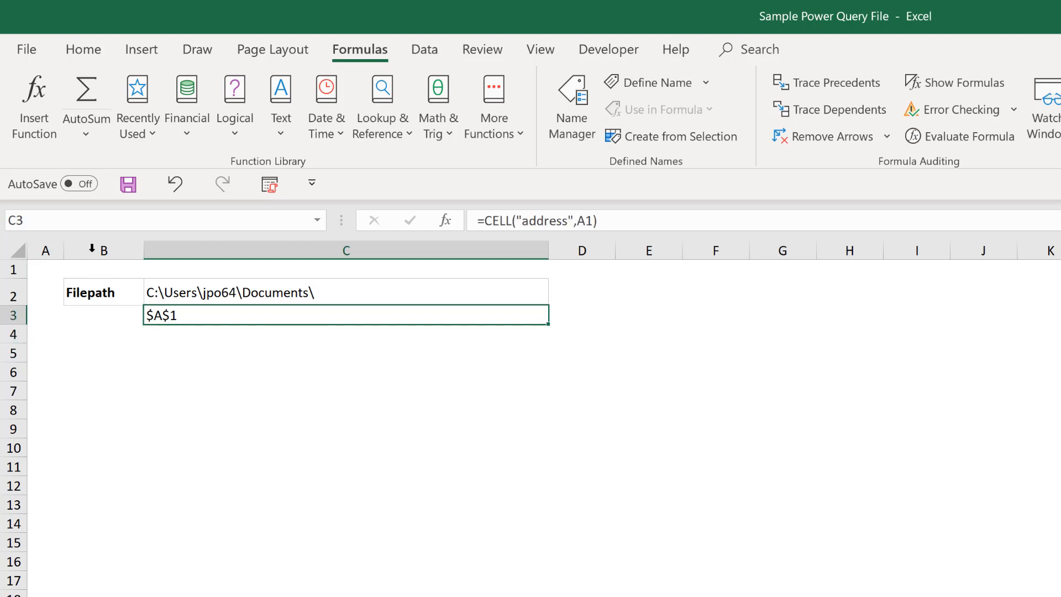
# - Change the info type of the CELL formula in C3 so that it reads =CELL("filename",A1)
pyautogui.click(559, 220)
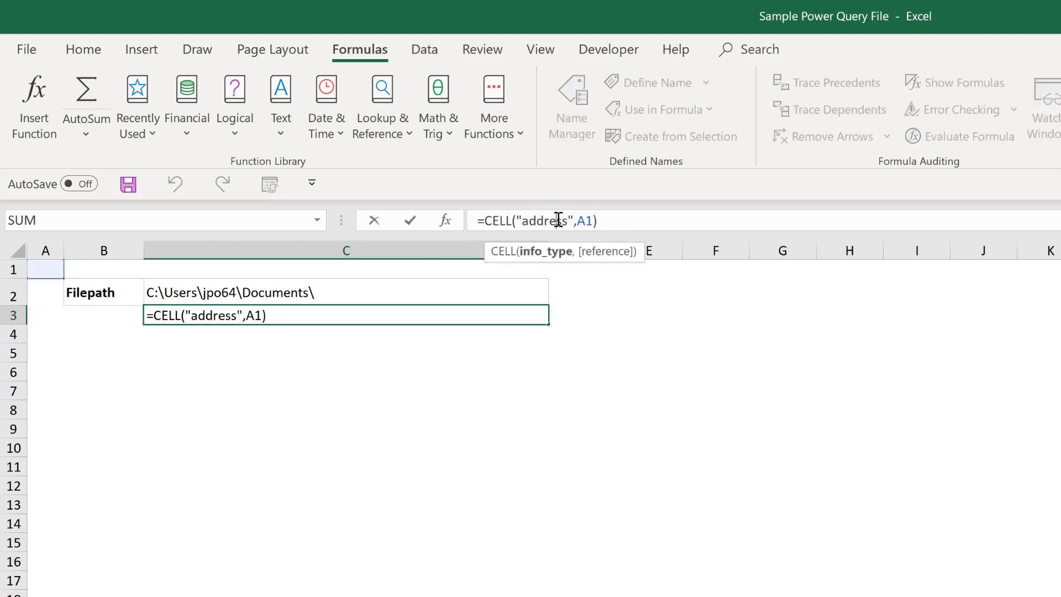
pyautogui.doubleClick(558, 220)
pyautogui.write('f')
pyautogui.press('Delete')
pyautogui.press('Delete')
pyautogui.press('Delete')
pyautogui.press('Delete')
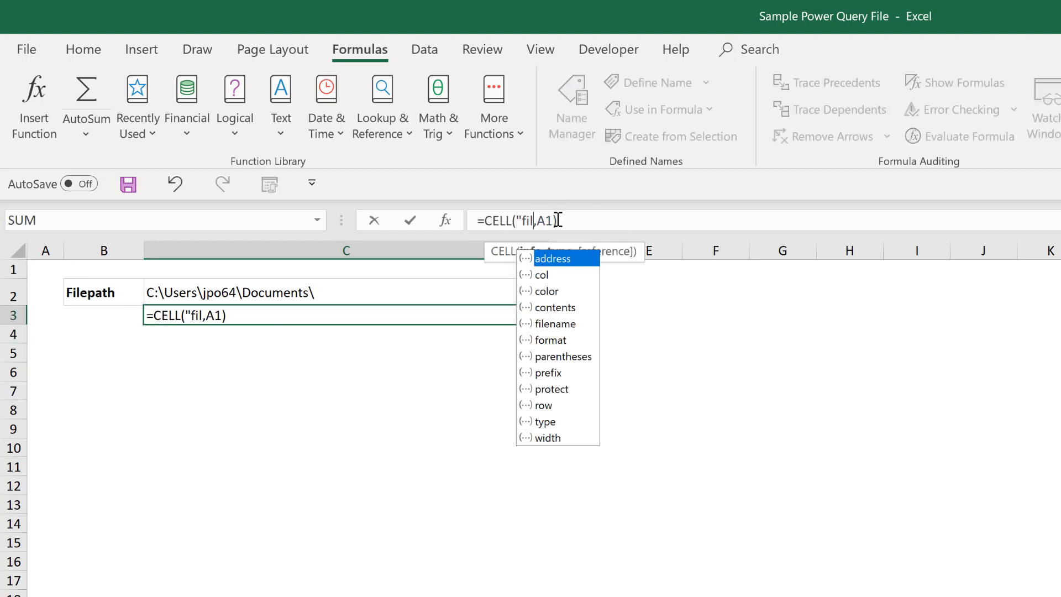
pyautogui.press('Down')
pyautogui.press('Down')
pyautogui.press('Down')
pyautogui.press('Down')
pyautogui.press('Tab')
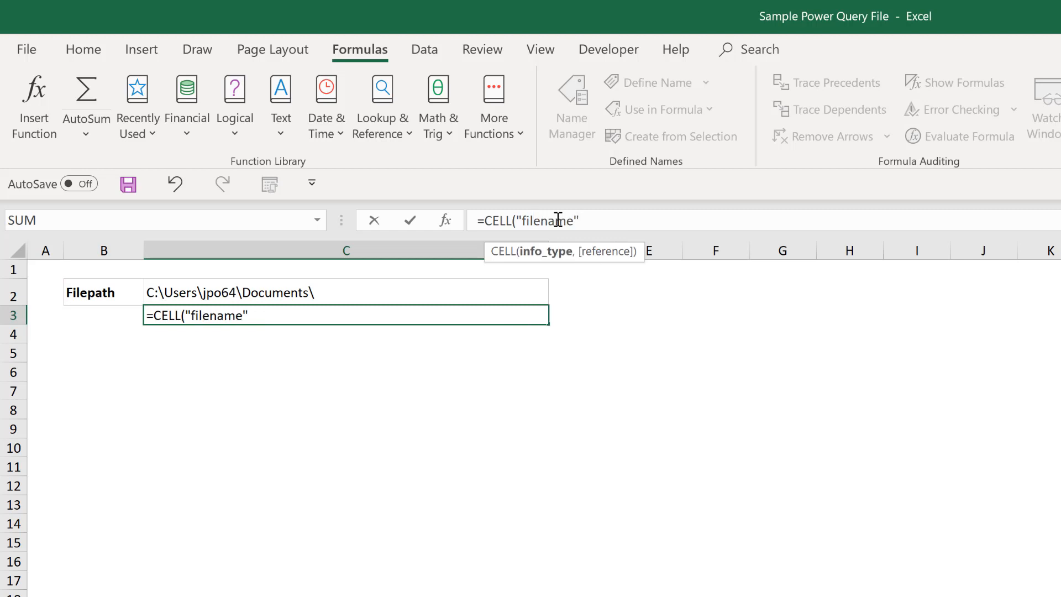
pyautogui.write(',')
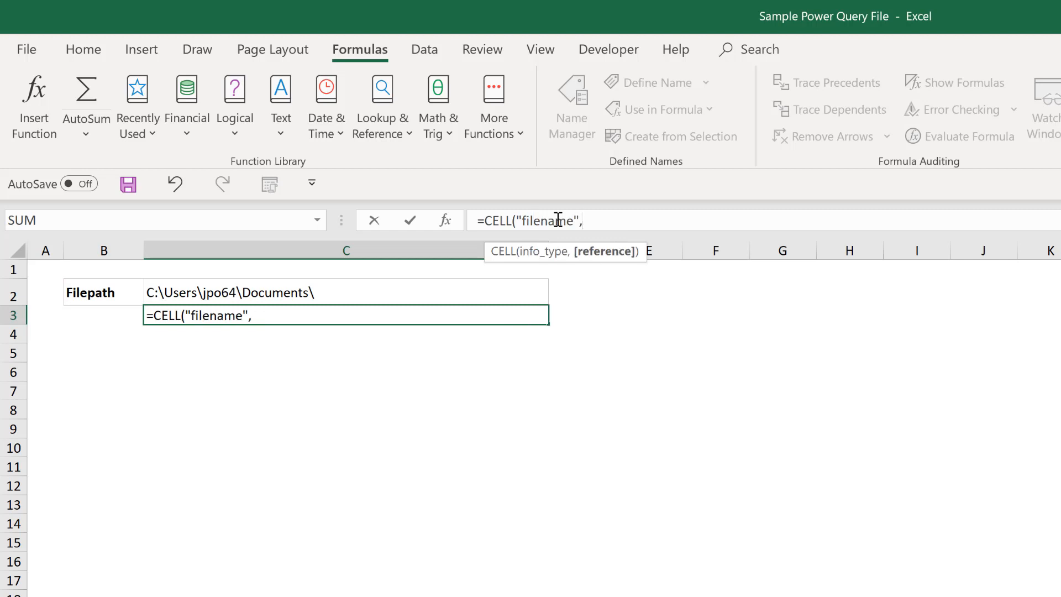
pyautogui.click(42, 264)
pyautogui.write(')')
pyautogui.press('Return')
pyautogui.press('Up')
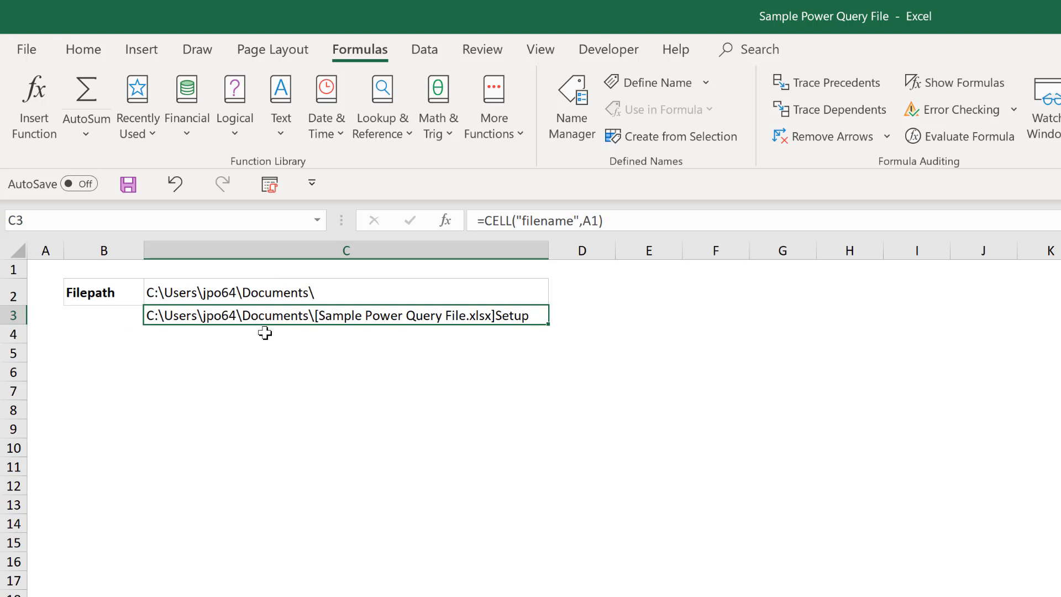
# - Wrap the C3 formula in FIND to locate the opening bracket: =FIND("[",CELL("filename",A1))
pyautogui.click(484, 220)
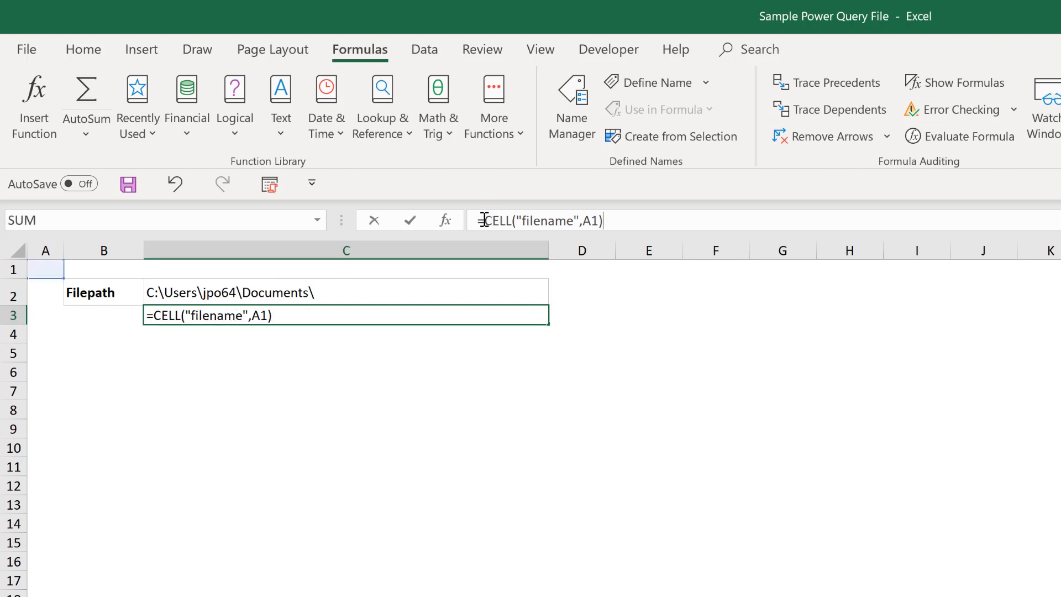
pyautogui.write('find(')
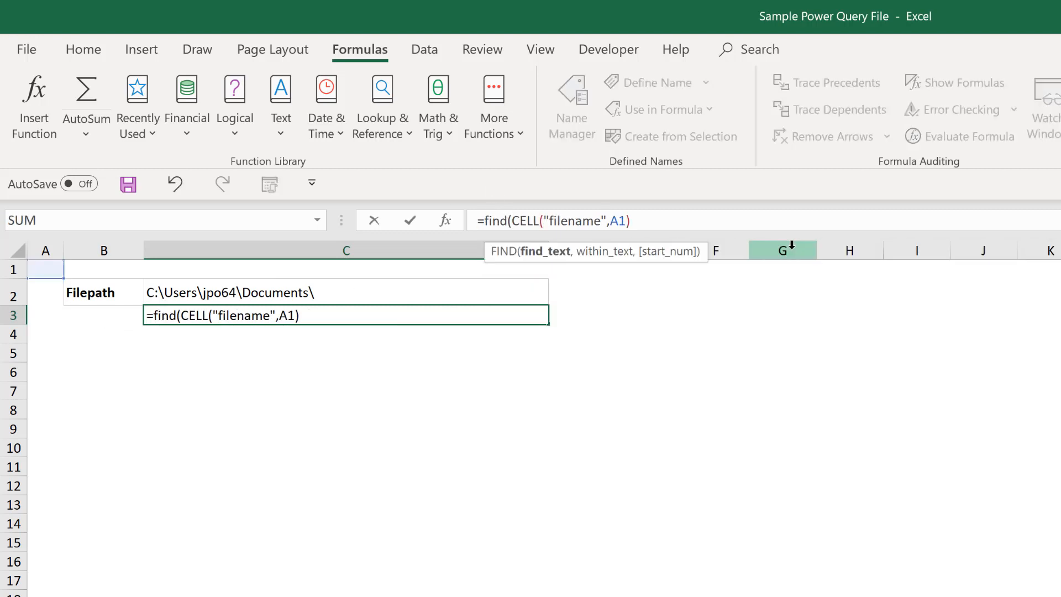
pyautogui.write('"')
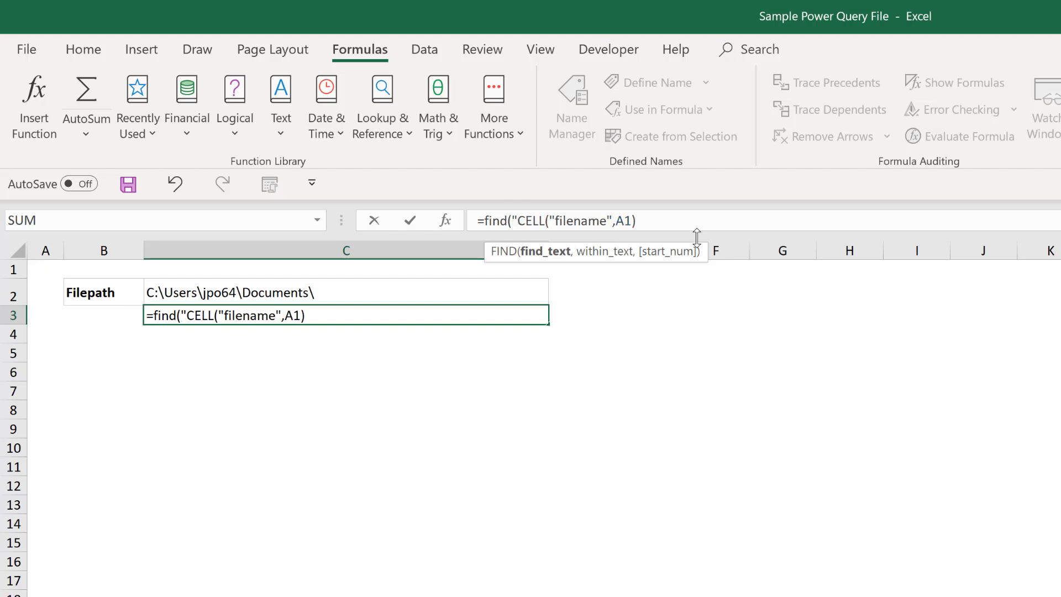
pyautogui.write('[",')
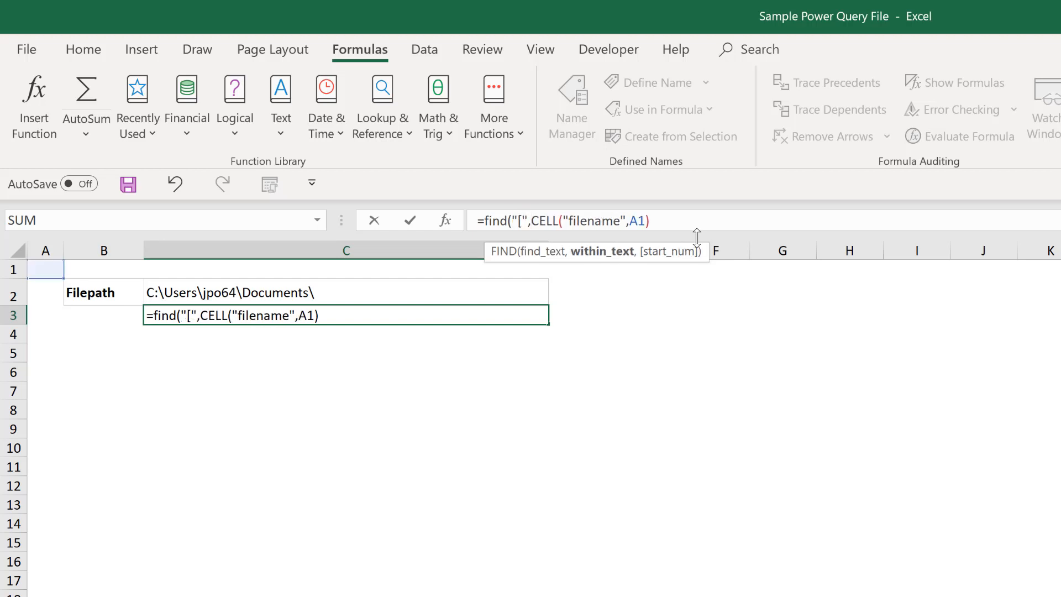
pyautogui.click(677, 217)
pyautogui.write(')')
pyautogui.press('Return')
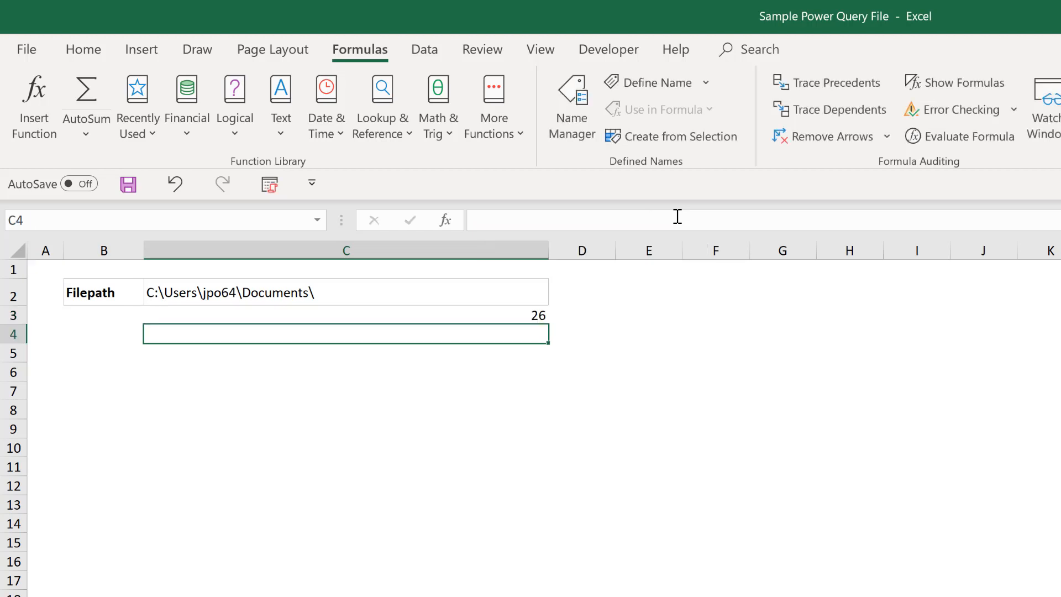
pyautogui.press('Up')
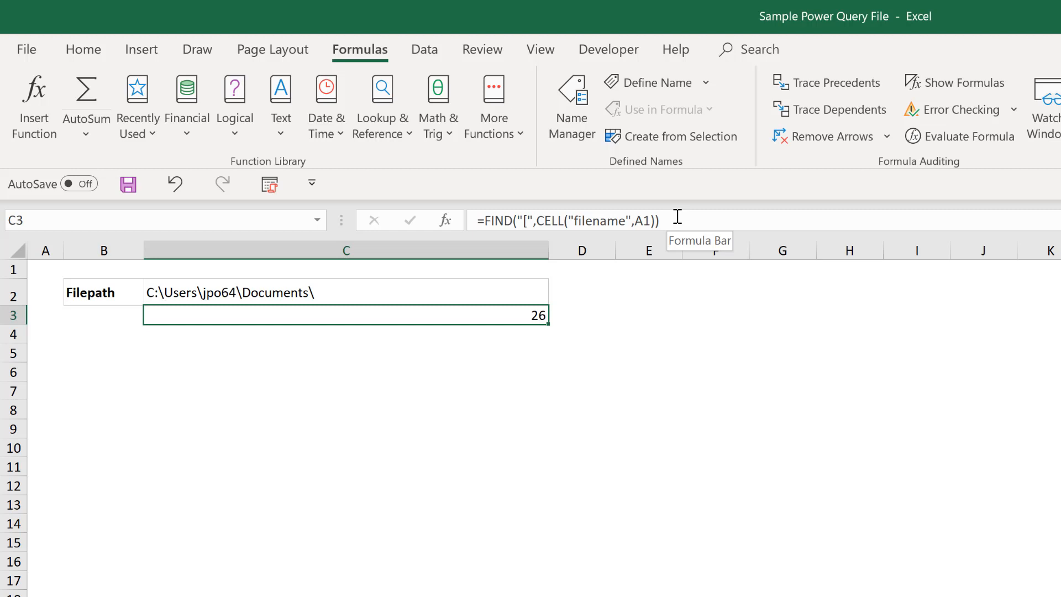
# - Subtract 1 from the FIND formula in C3, making it =FIND("[",CELL("filename",A1))-1
pyautogui.write('-1')
pyautogui.press('Escape')
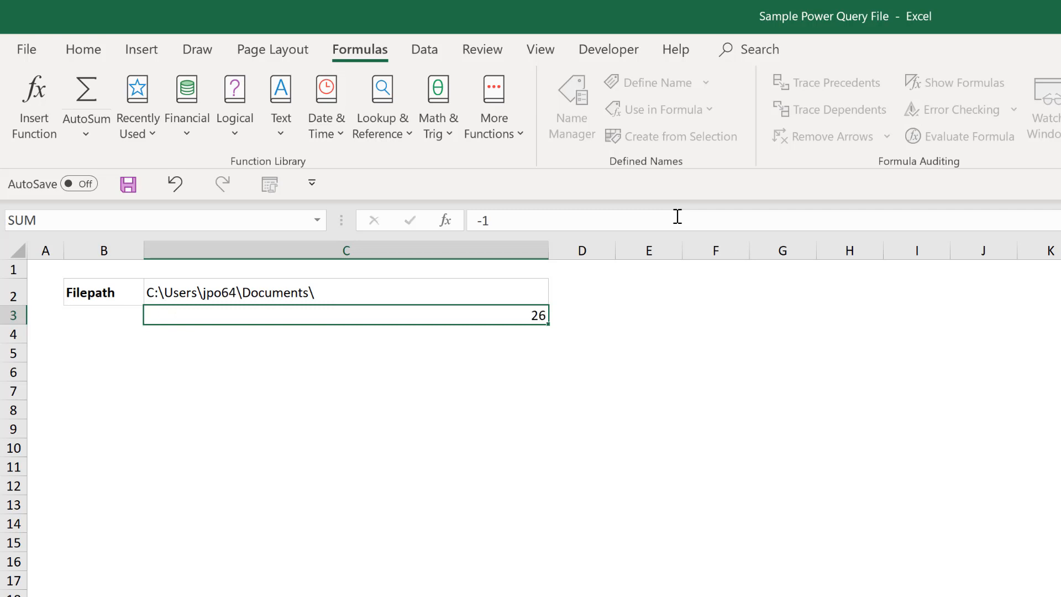
pyautogui.click(678, 216)
pyautogui.write('-1')
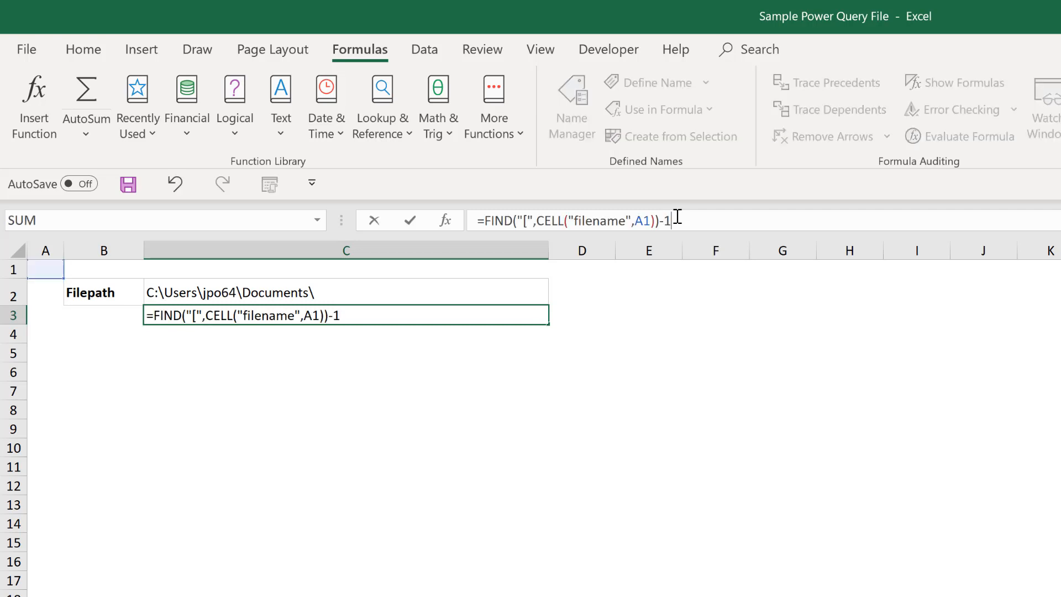
pyautogui.hotkey('ctrl', 'Return')
# - Insert LEFT(CELL("filename",A1), in front of the FIND expression in the C3 formula
pyautogui.click(486, 221)
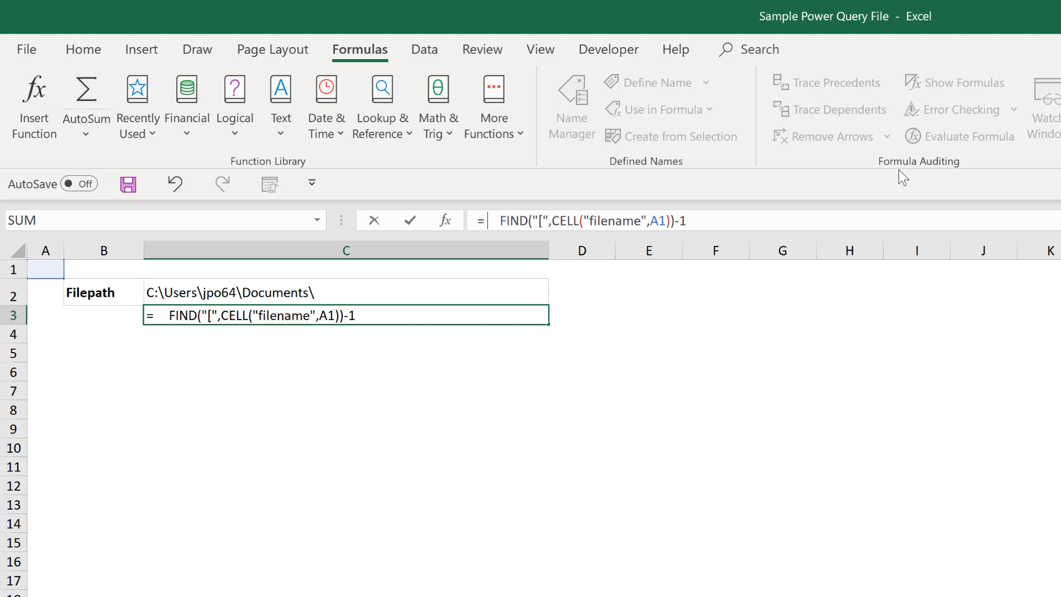
pyautogui.write('left(')
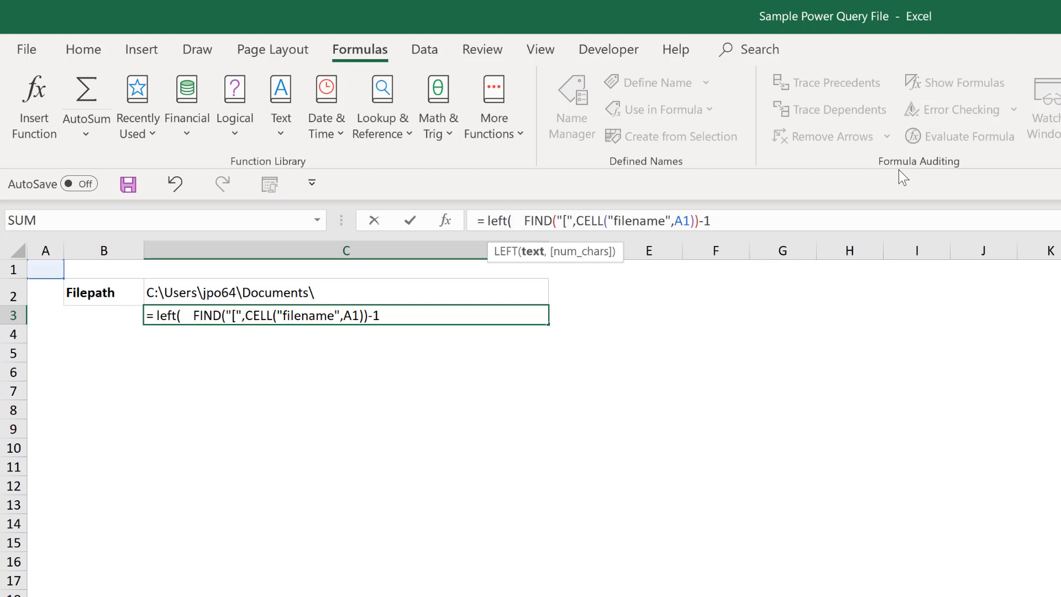
pyautogui.write('cel')
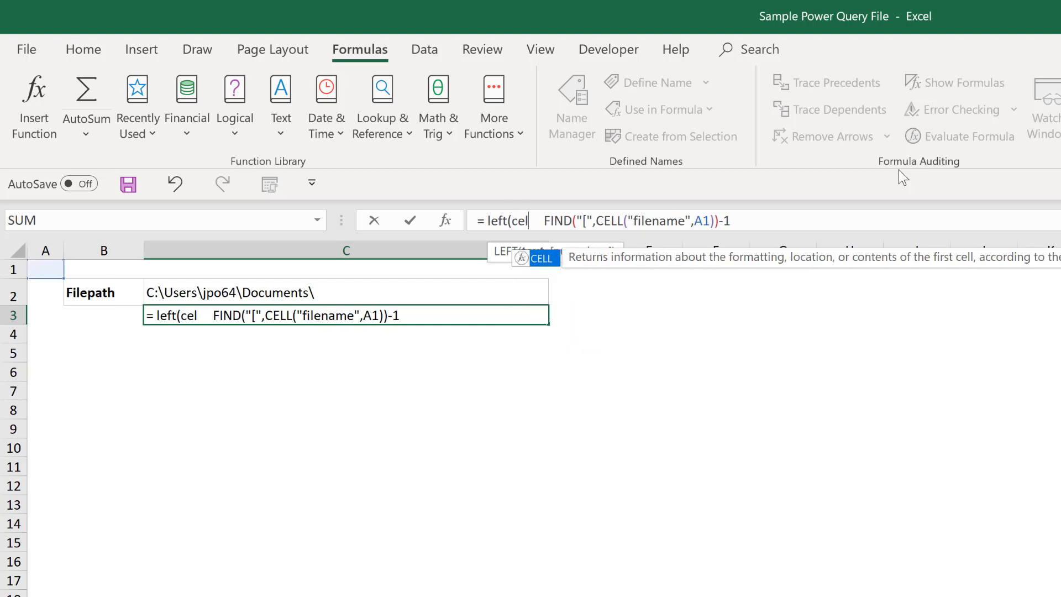
pyautogui.press('Tab')
pyautogui.press('Down')
pyautogui.press('Down')
pyautogui.press('Down')
pyautogui.press('Down')
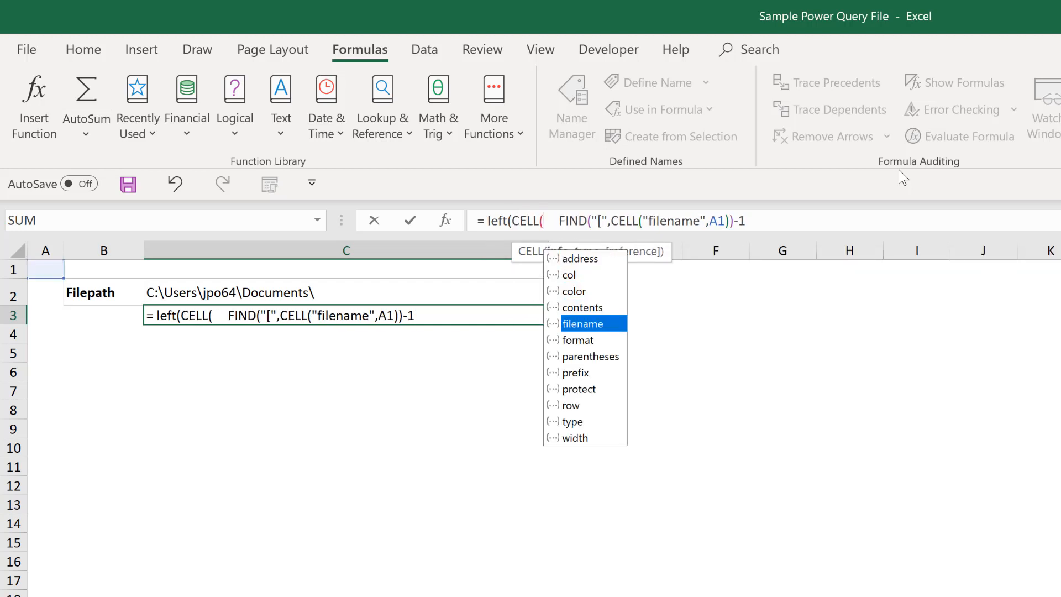
pyautogui.press('Tab')
pyautogui.write(',a1)')
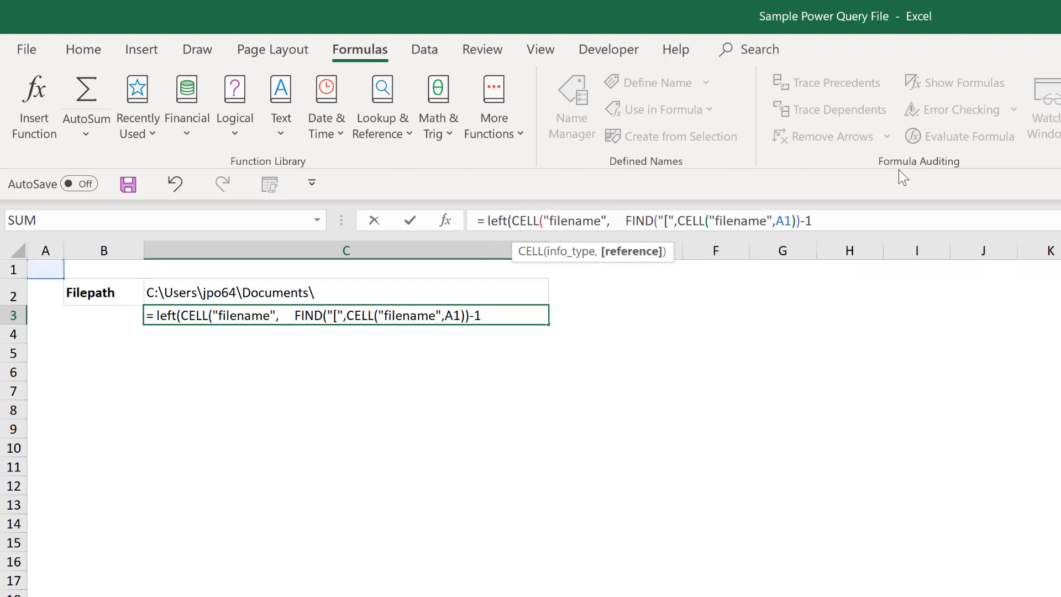
pyautogui.write(',')
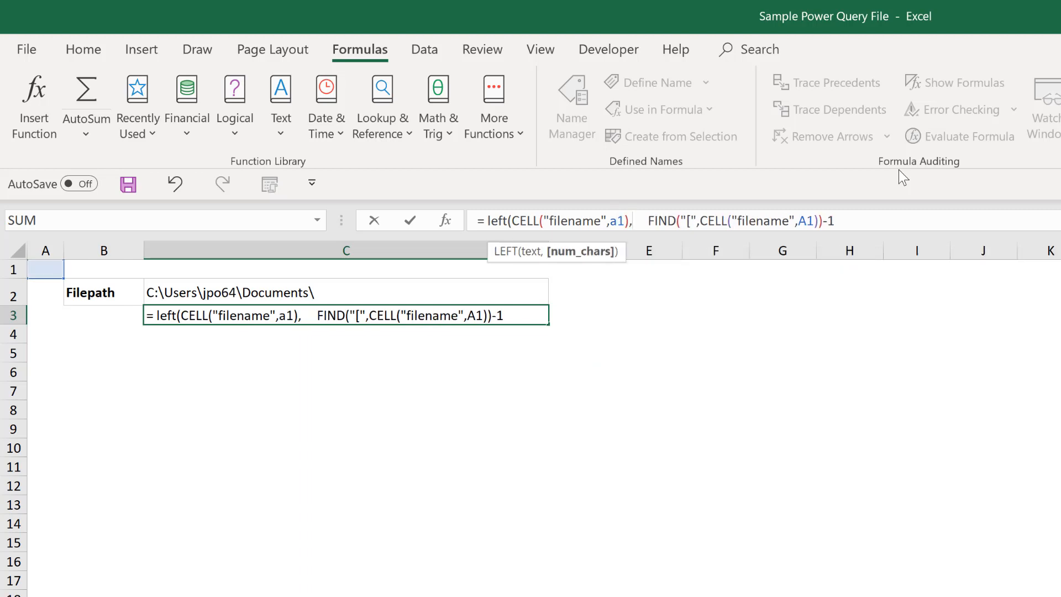
# - Remove the extra spaces before FIND, close the LEFT function after -1, and enter the C3 formula
pyautogui.press('Right')
pyautogui.press('Right')
pyautogui.press('Right')
pyautogui.press('BackSpace')
pyautogui.press('BackSpace')
pyautogui.press('BackSpace')
pyautogui.press('BackSpace')
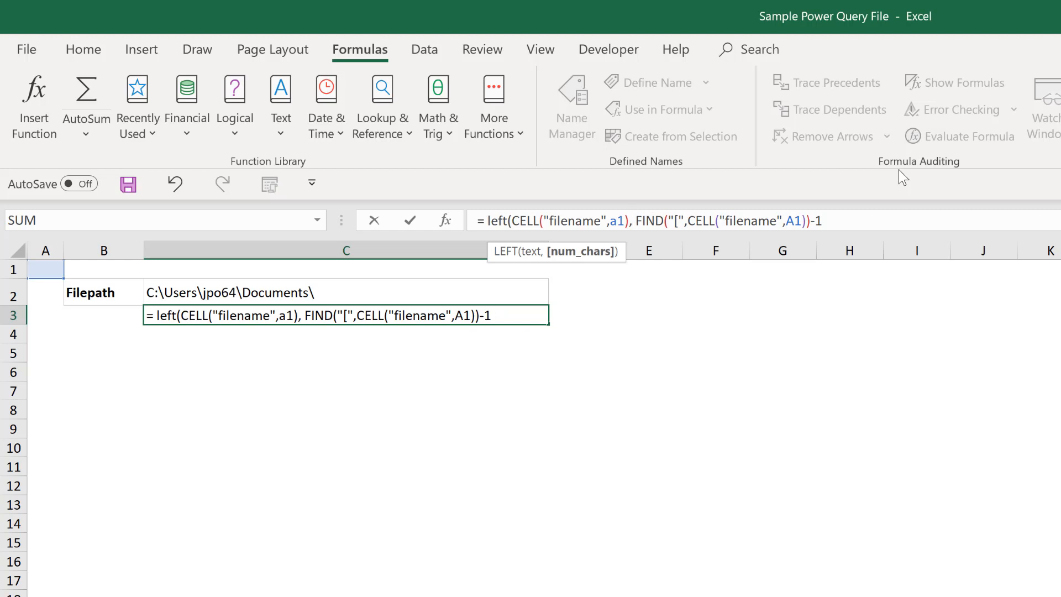
pyautogui.moveTo(809, 223); pyautogui.dragTo(638, 217)
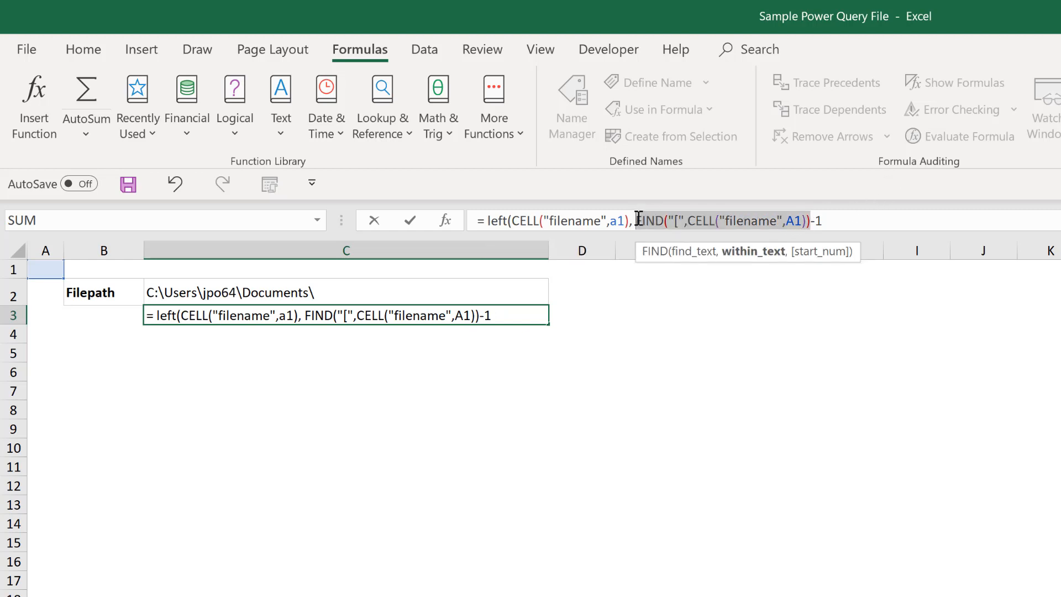
pyautogui.click(851, 217)
pyautogui.write(')')
pyautogui.press('Return')
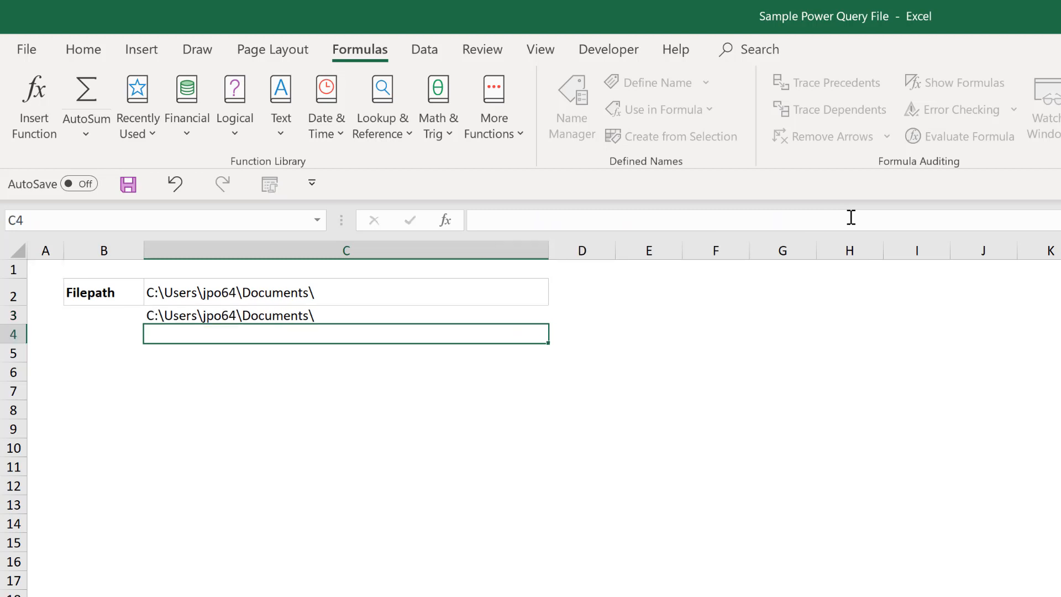
# - Clear the formula from cell C3 and name cell C2 Filepath
pyautogui.press('Up')
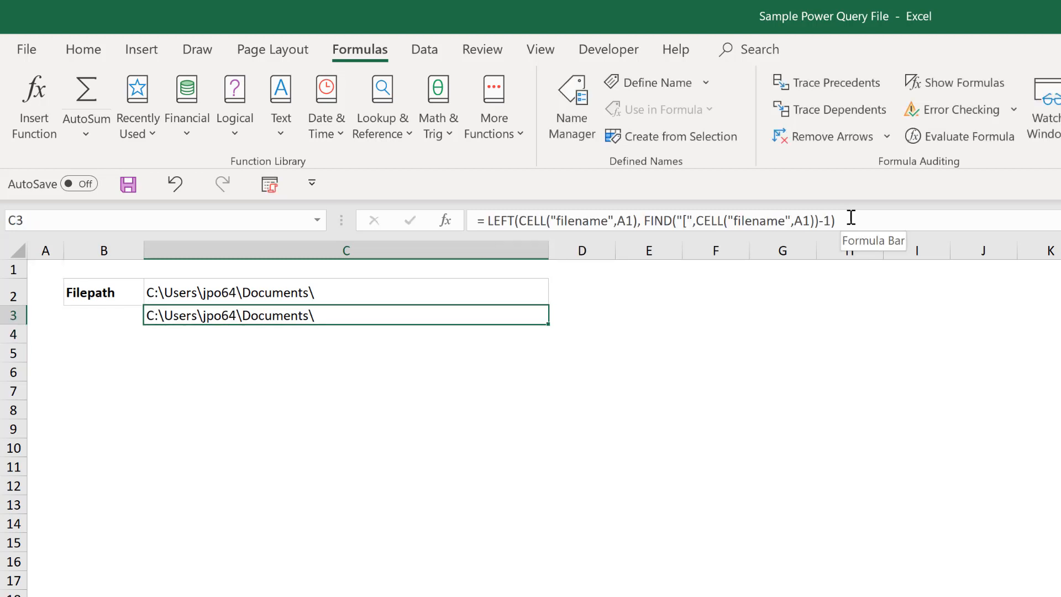
pyautogui.press('Delete')
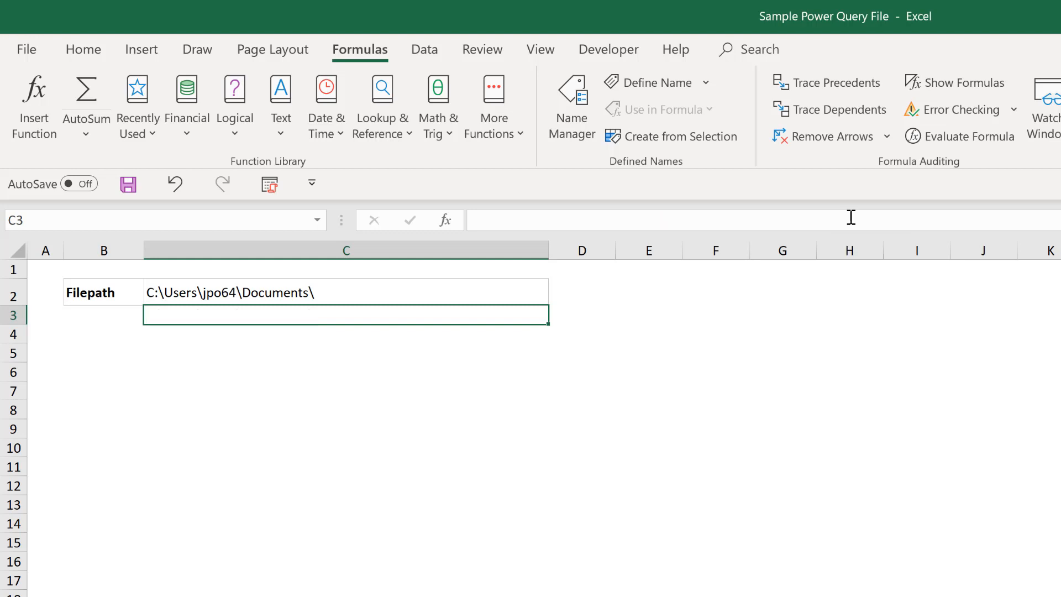
pyautogui.press('Up')
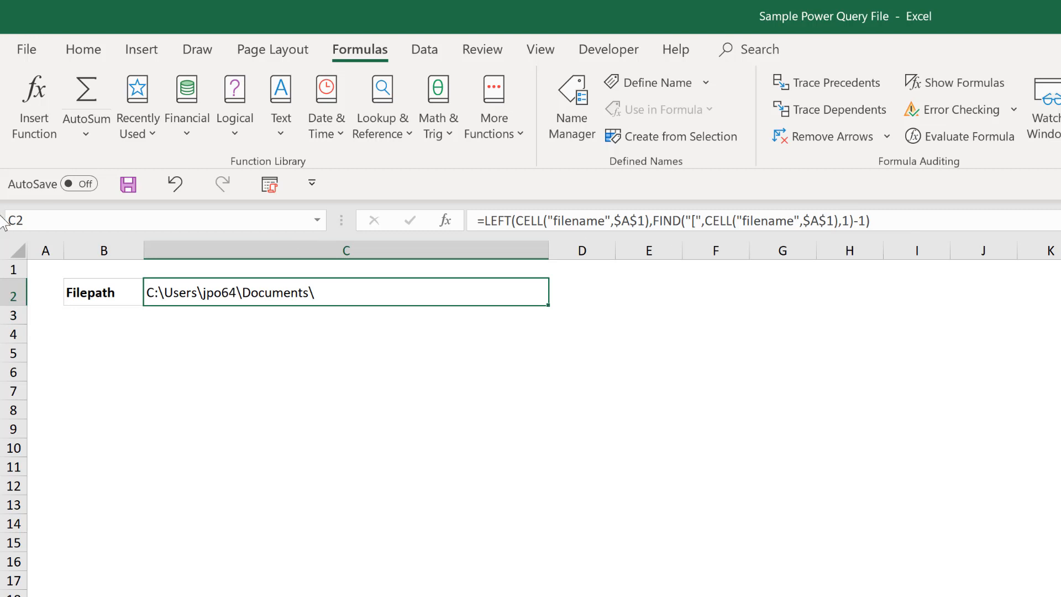
pyautogui.click(97, 219)
pyautogui.write('Filepath')
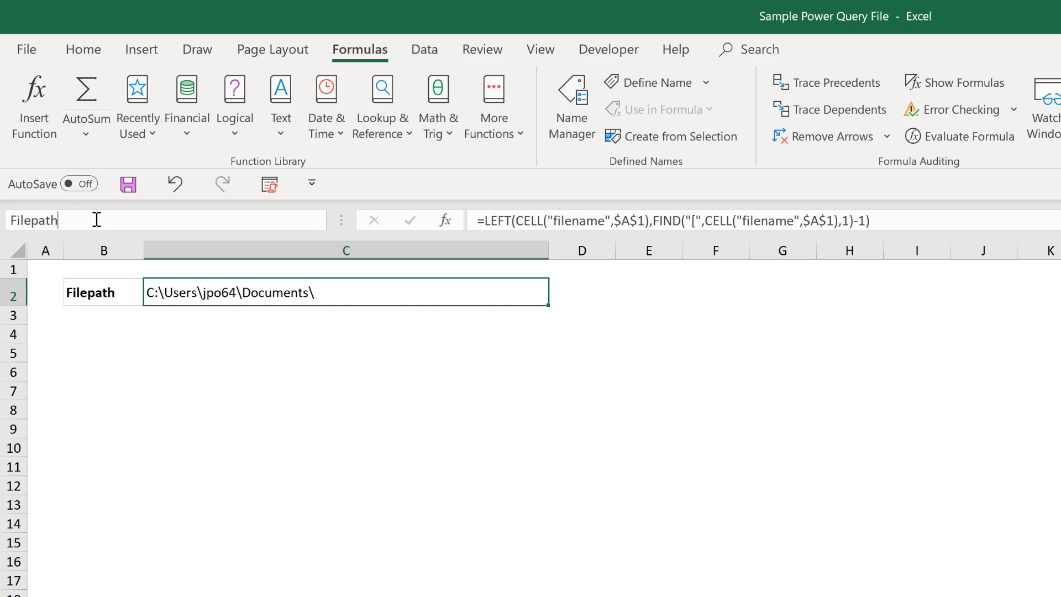
pyautogui.press('Return')
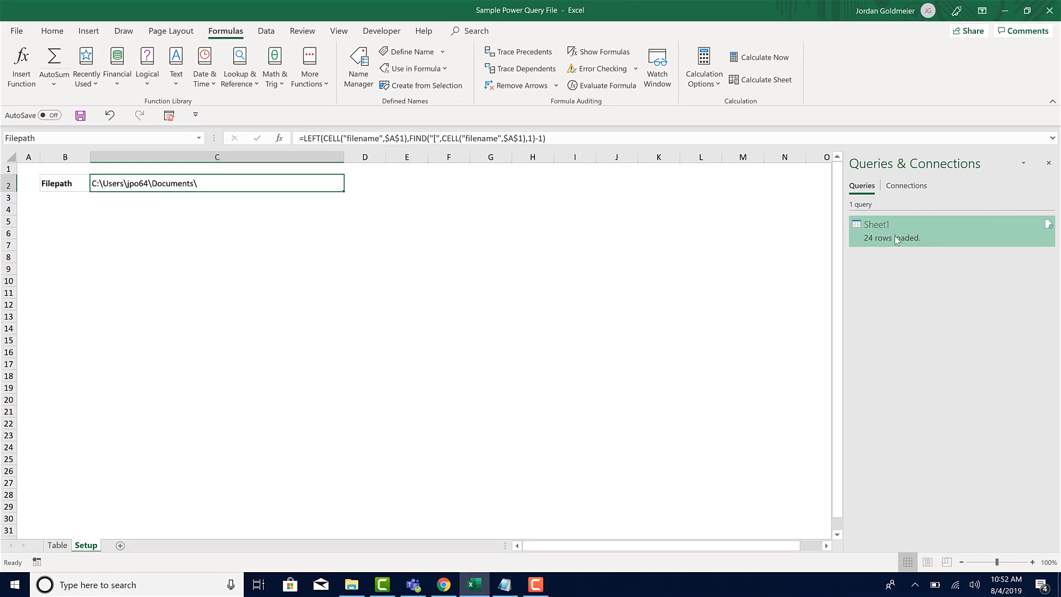
# - Open the Sheet1 query's code in the Advanced Editor and add an empty line below let
pyautogui.doubleClick(981, 230)
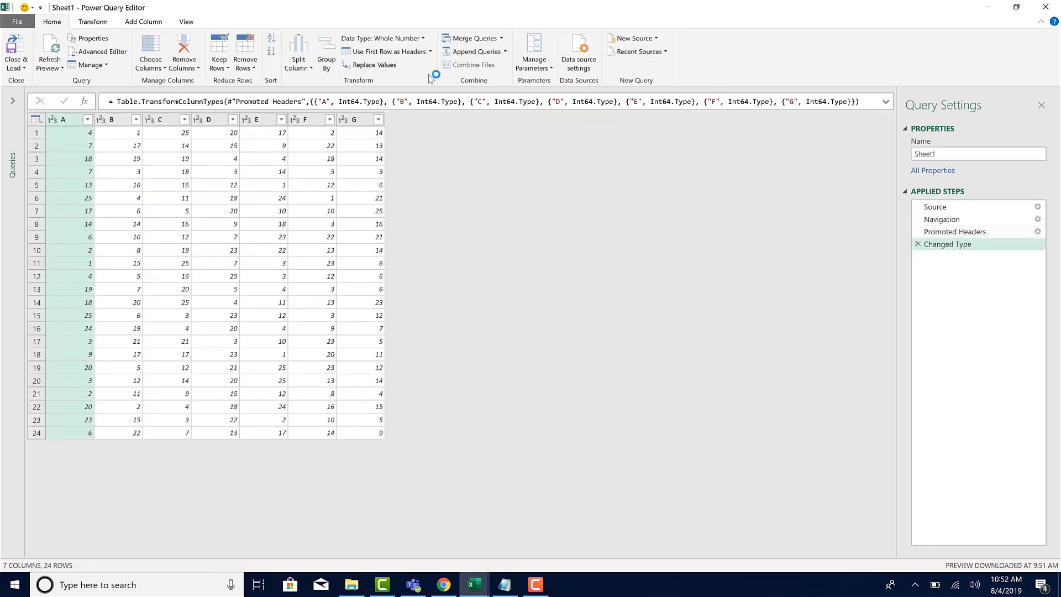
pyautogui.click(99, 51)
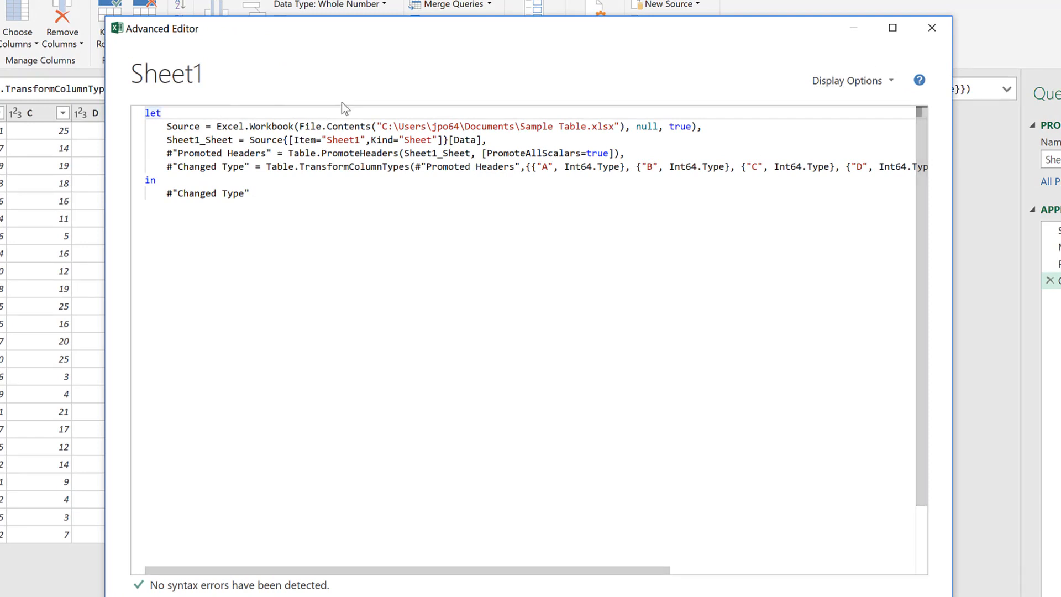
pyautogui.press('Return')
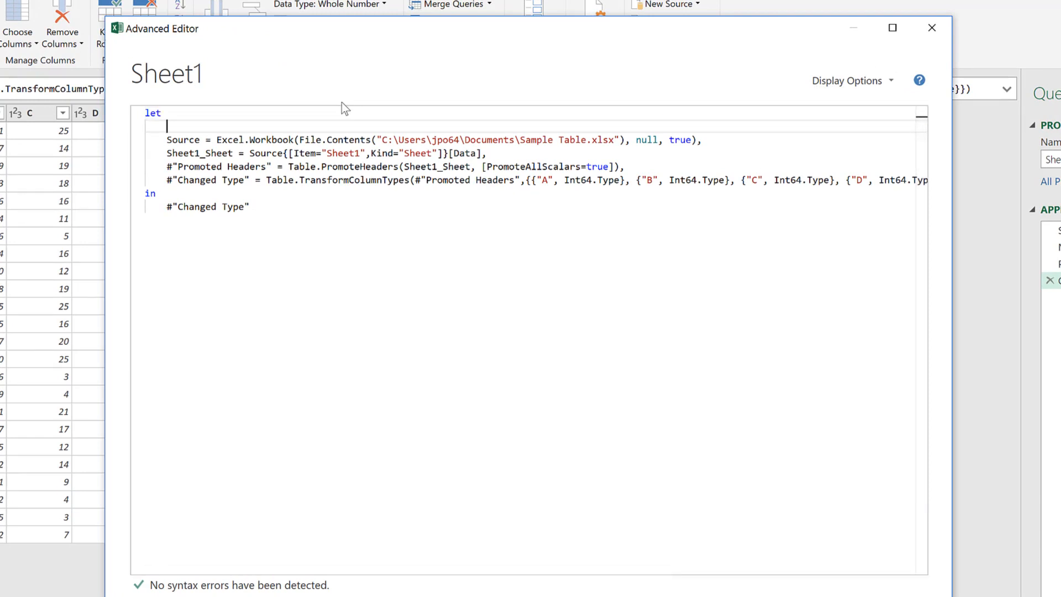
# - Copy FilePath = Excel.CurrentWorkbook(){[Name="FilePath"]}[Content]{0}[Column1], from Notepad and paste it into the Sheet1 query's empty line above Source
pyautogui.click(482, 596)
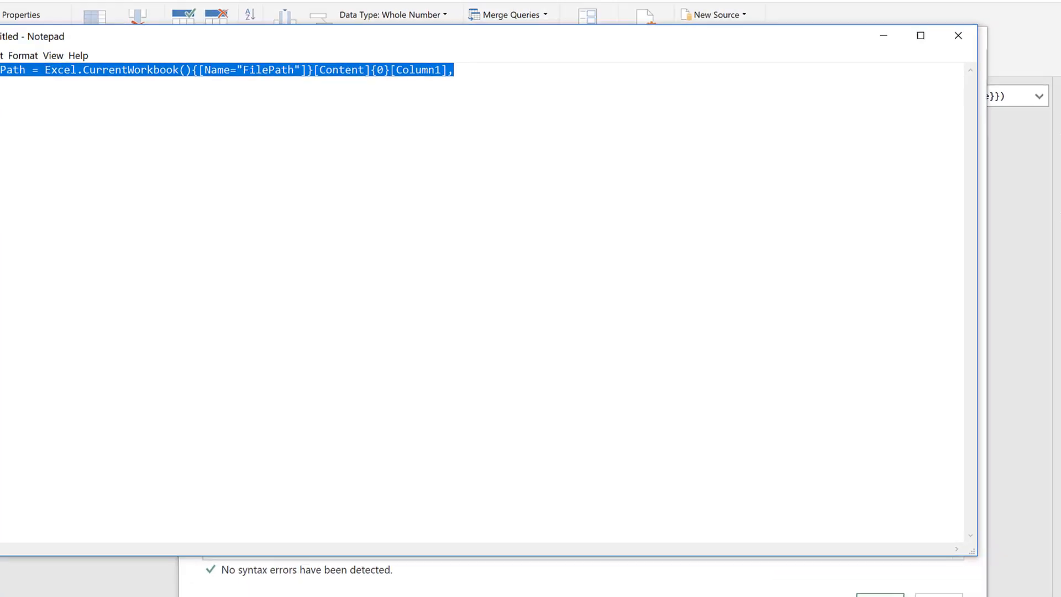
pyautogui.click(484, 94)
pyautogui.moveTo(483, 94); pyautogui.dragTo(10, 36)
pyautogui.hotkey('ctrl', 'c')
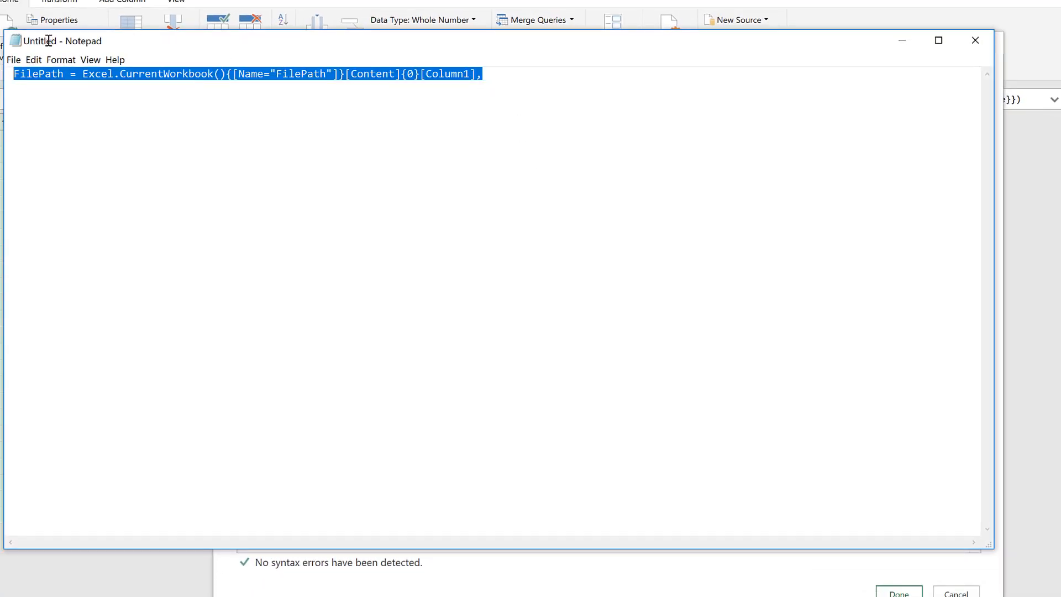
pyautogui.click(480, 592)
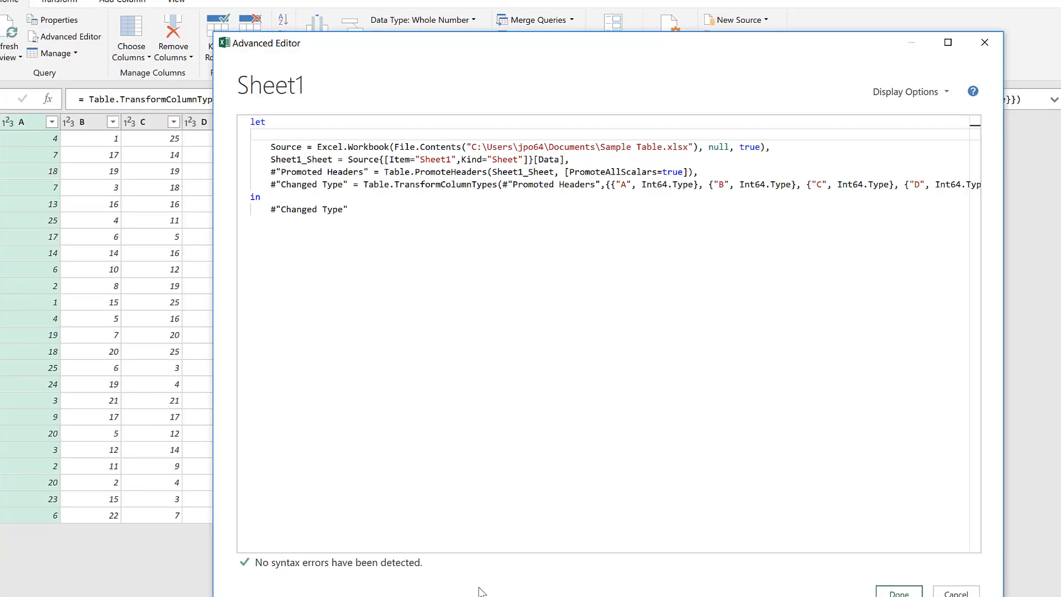
pyautogui.click(287, 135)
pyautogui.hotkey('ctrl', 'v')
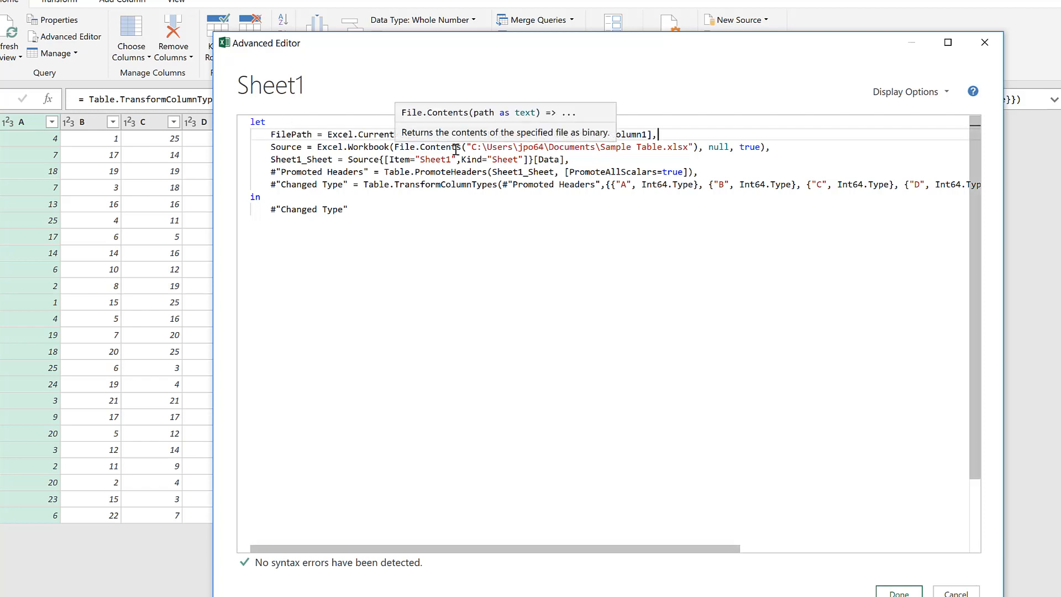
pyautogui.click(432, 209)
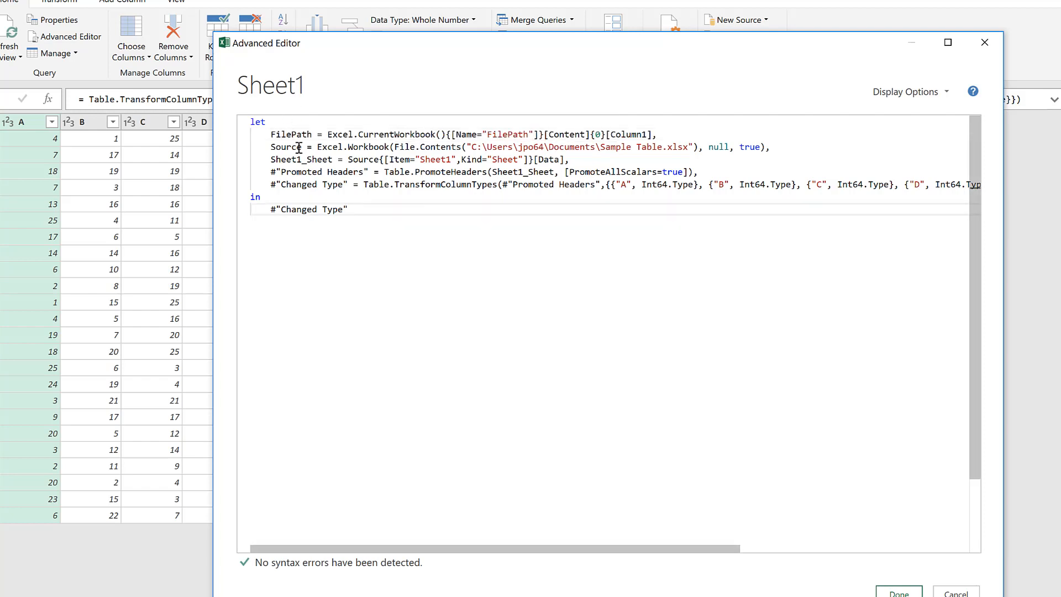
# - Change FilePath to Filepath in both the quoted range name and the variable name of the pasted line
pyautogui.click(514, 134)
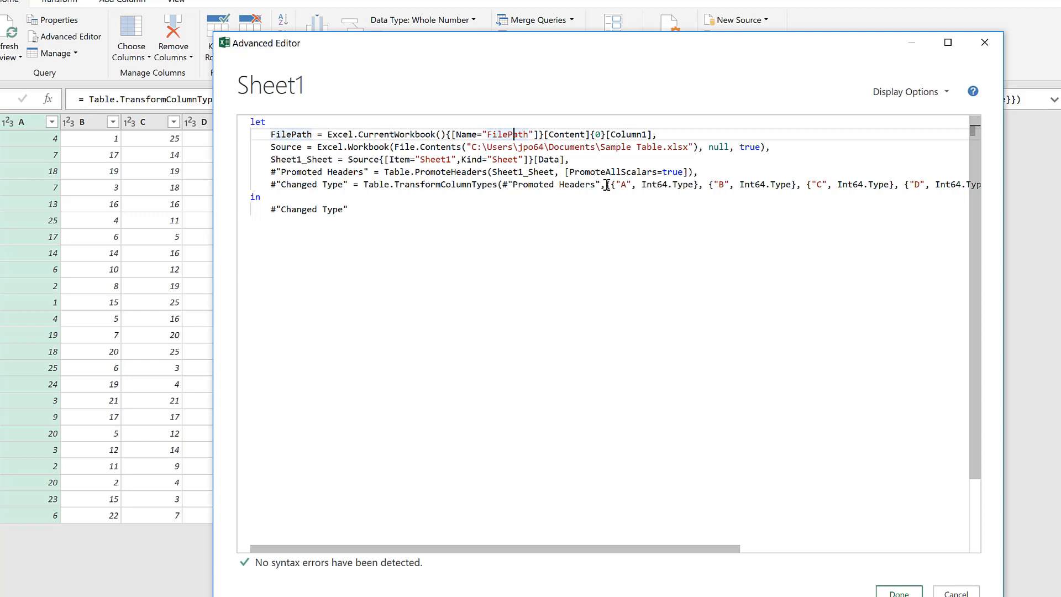
pyautogui.press('BackSpace')
pyautogui.write('p')
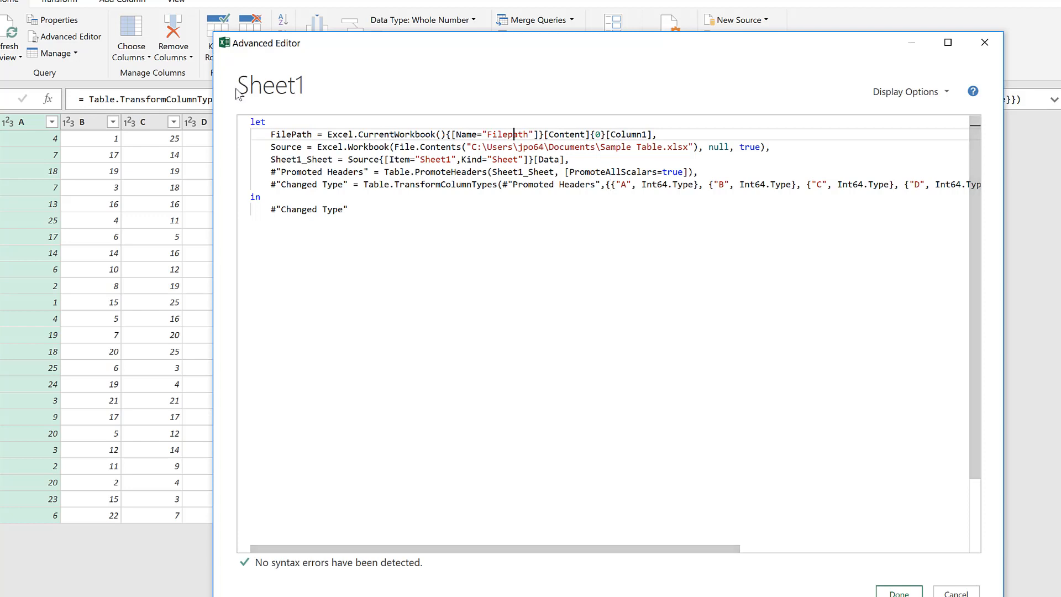
pyautogui.click(299, 134)
pyautogui.press('BackSpace')
pyautogui.write('p')
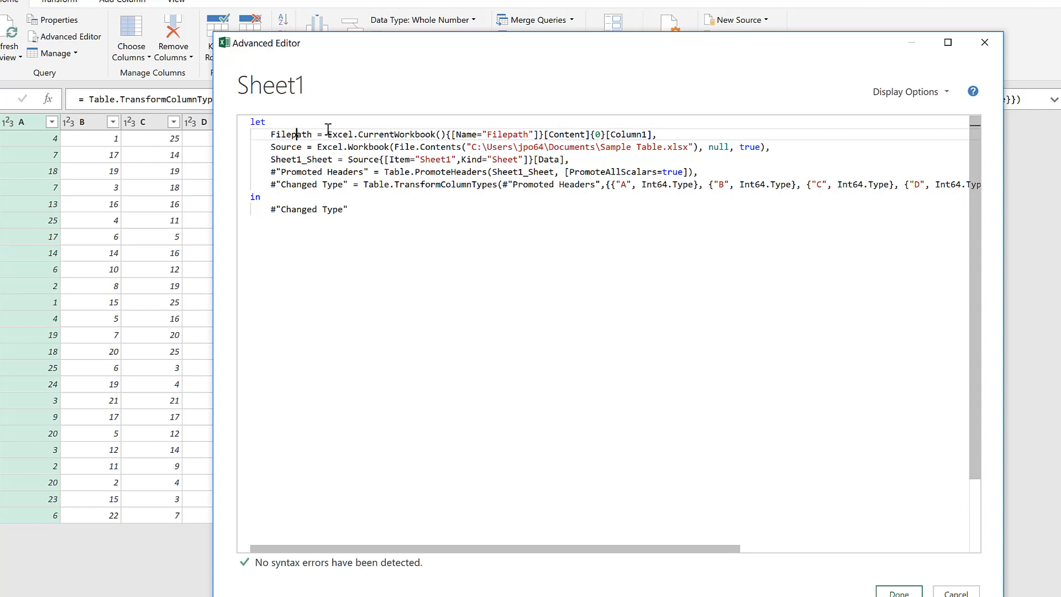
pyautogui.moveTo(328, 134); pyautogui.dragTo(525, 134)
pyautogui.moveTo(630, 141); pyautogui.dragTo(655, 130)
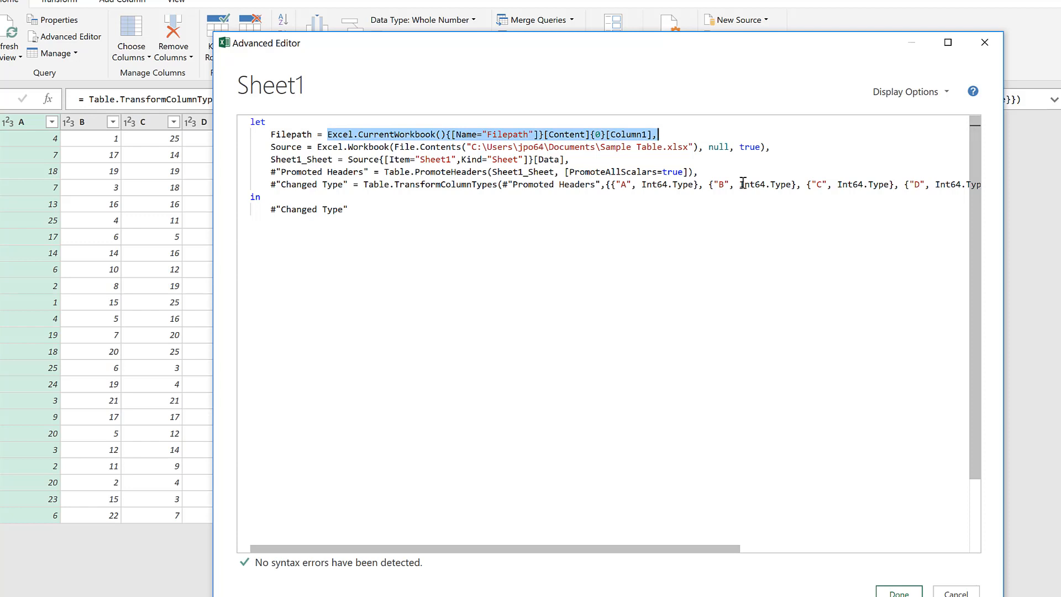
pyautogui.click(299, 134)
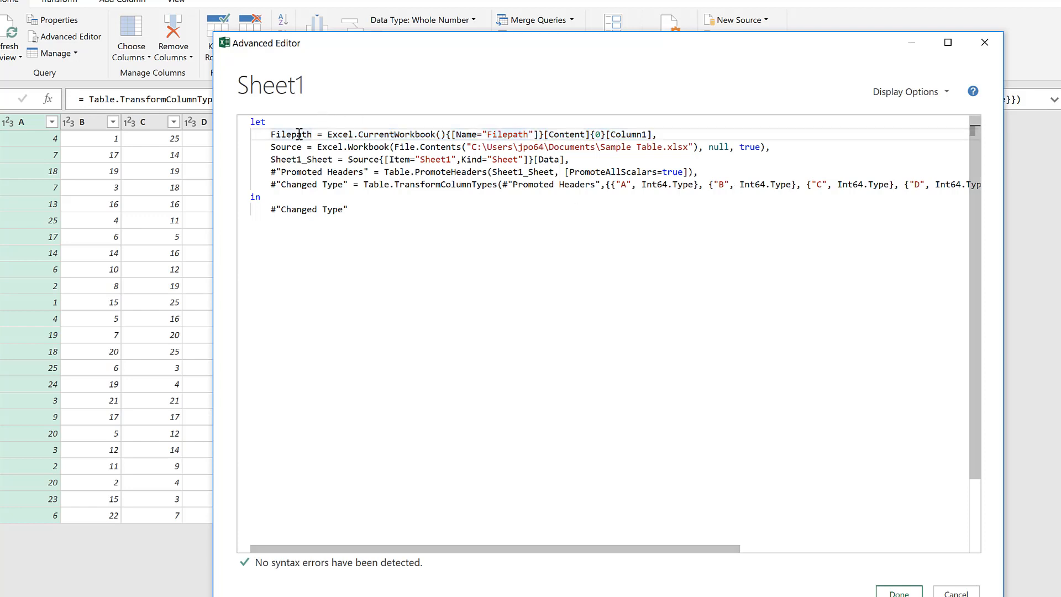
# - In the Source line, separate Sample Table.xlsx from the folder path with spaces and an opening quotation mark
pyautogui.click(604, 148)
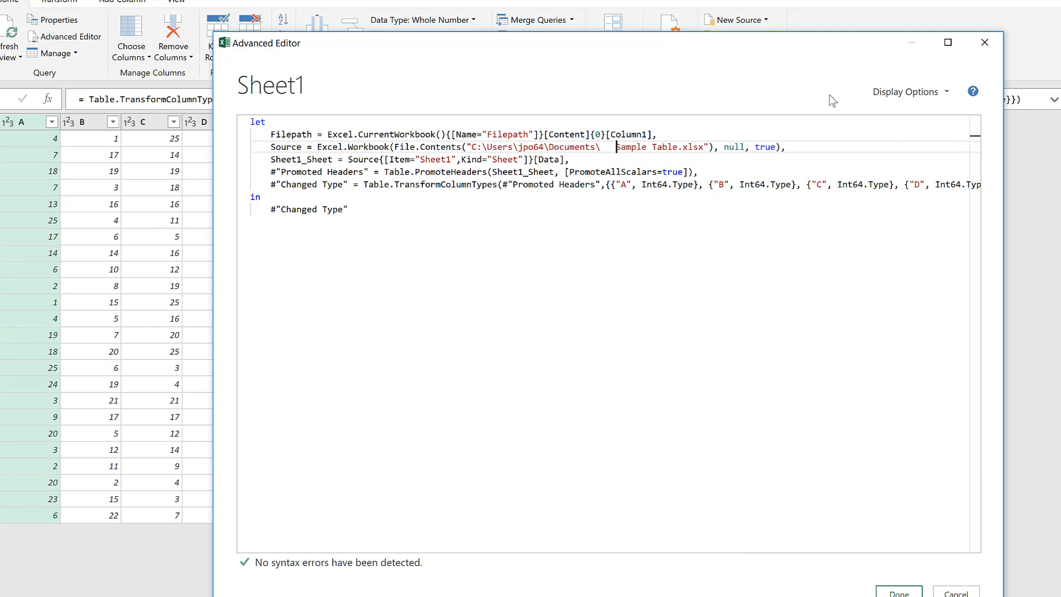
pyautogui.write('"')
pyautogui.press('Left')
pyautogui.press('Left')
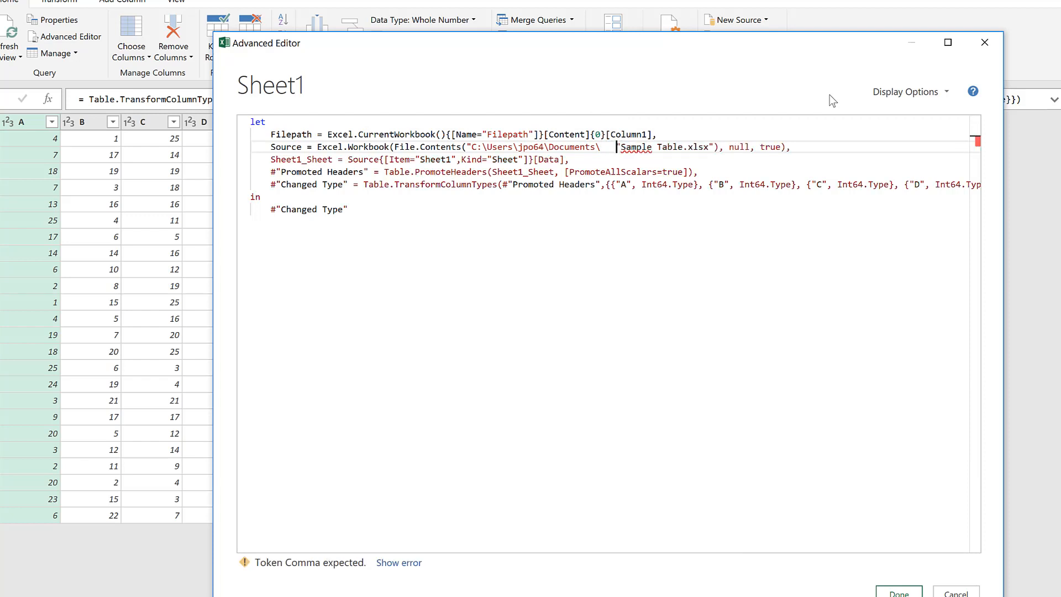
# - Replace the hard-coded folder path in File.Contents with Filepath & and remove the surplus spaces before "Sample Table.xlsx"
pyautogui.press('Left')
pyautogui.press('Left')
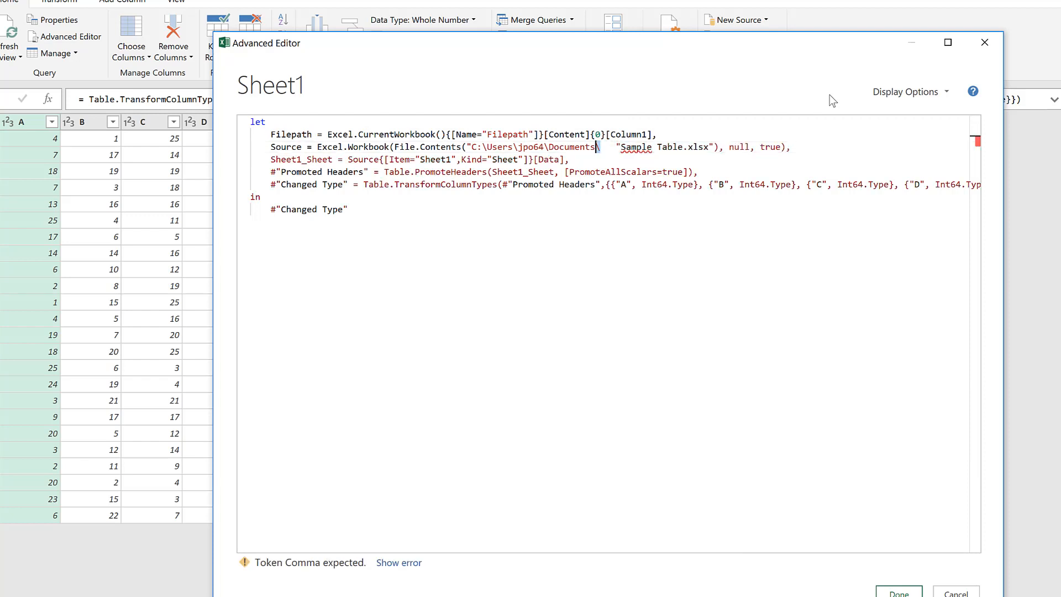
pyautogui.hotkey('shift', 'Left')
pyautogui.hotkey('shift', 'Left')
pyautogui.hotkey('shift', 'Left')
pyautogui.hotkey('shift', 'Left')
pyautogui.hotkey('shift', 'Left')
pyautogui.hotkey('shift', 'Left')
pyautogui.hotkey('shift', 'Left')
pyautogui.hotkey('shift', 'Left')
pyautogui.hotkey('shift', 'Left')
pyautogui.hotkey('shift', 'Left')
pyautogui.hotkey('shift', 'Left')
pyautogui.hotkey('shift', 'Left')
pyautogui.hotkey('shift', 'Left')
pyautogui.hotkey('shift', 'Left')
pyautogui.hotkey('shift', 'Left')
pyautogui.hotkey('shift', 'Left')
pyautogui.hotkey('shift', 'Left')
pyautogui.hotkey('shift', 'Left')
pyautogui.hotkey('shift', 'Left')
pyautogui.hotkey('shift', 'Left')
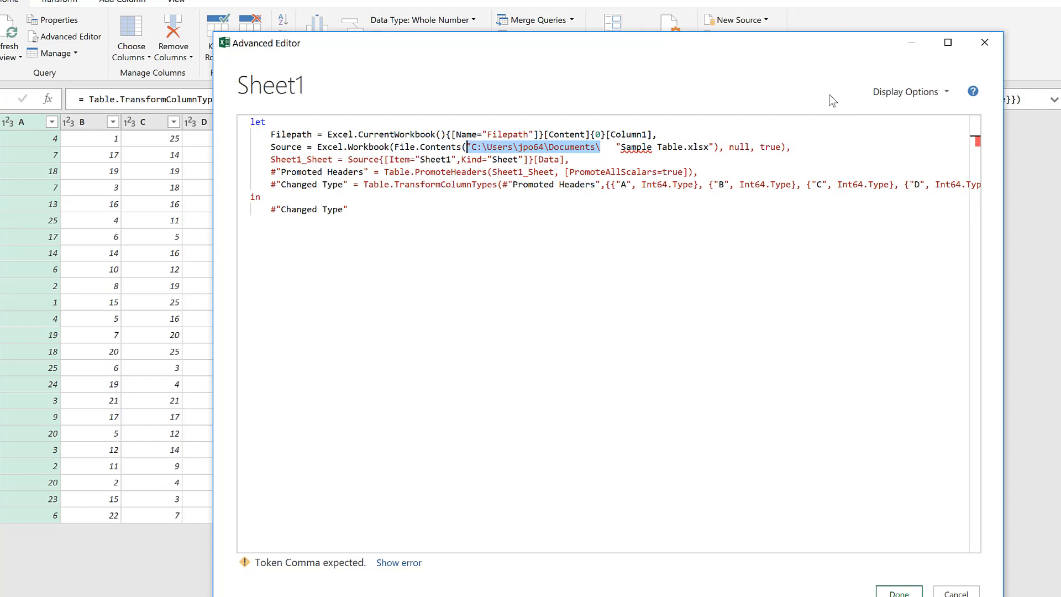
pyautogui.write('(File')
pyautogui.write('path &')
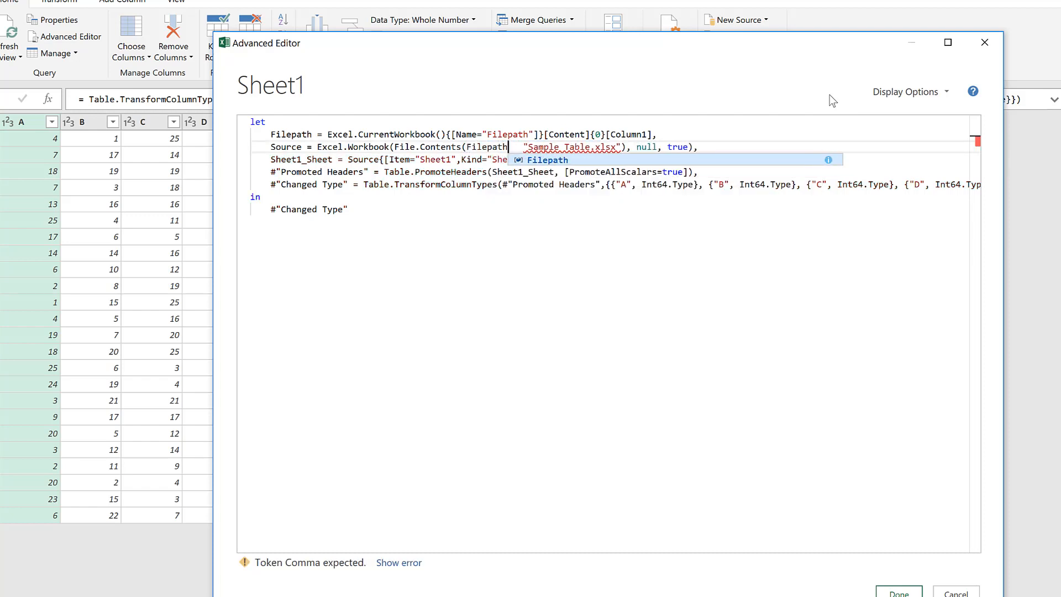
pyautogui.press('Right')
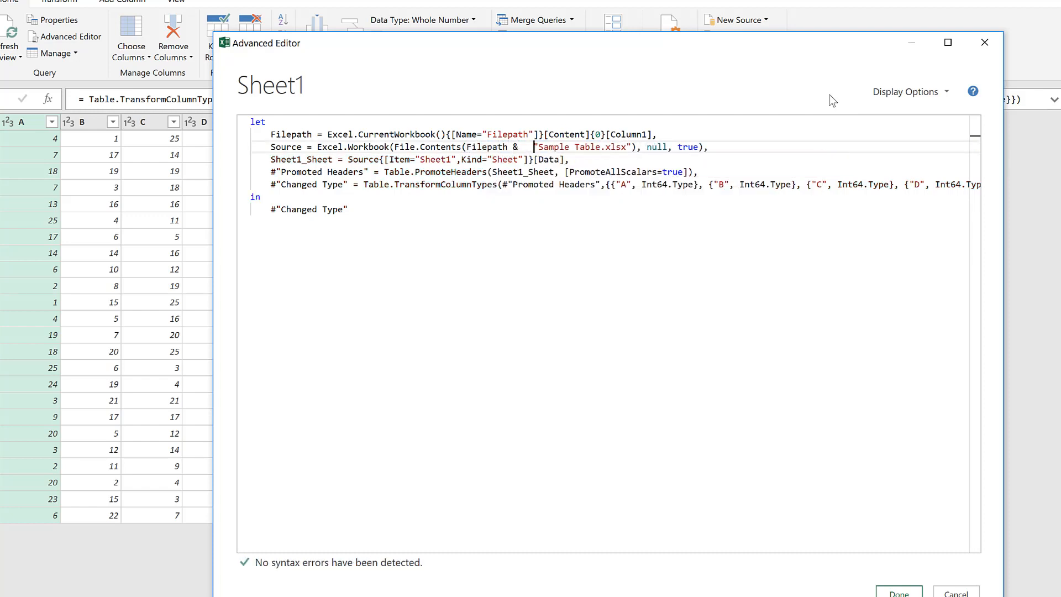
pyautogui.press('BackSpace')
pyautogui.press('BackSpace')
pyautogui.press('Left')
pyautogui.press('Left')
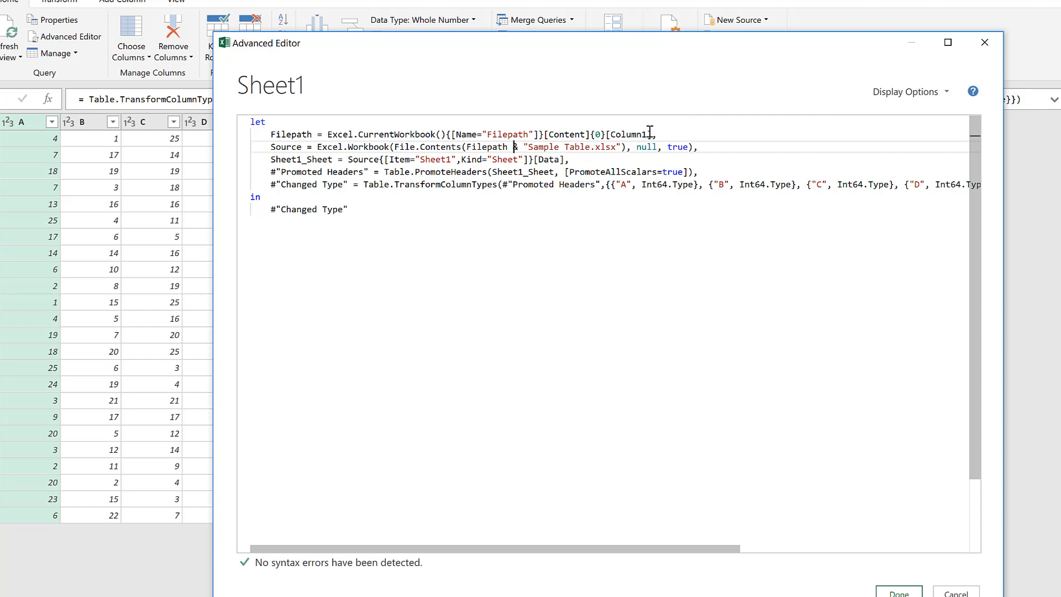
pyautogui.moveTo(652, 134); pyautogui.dragTo(545, 138)
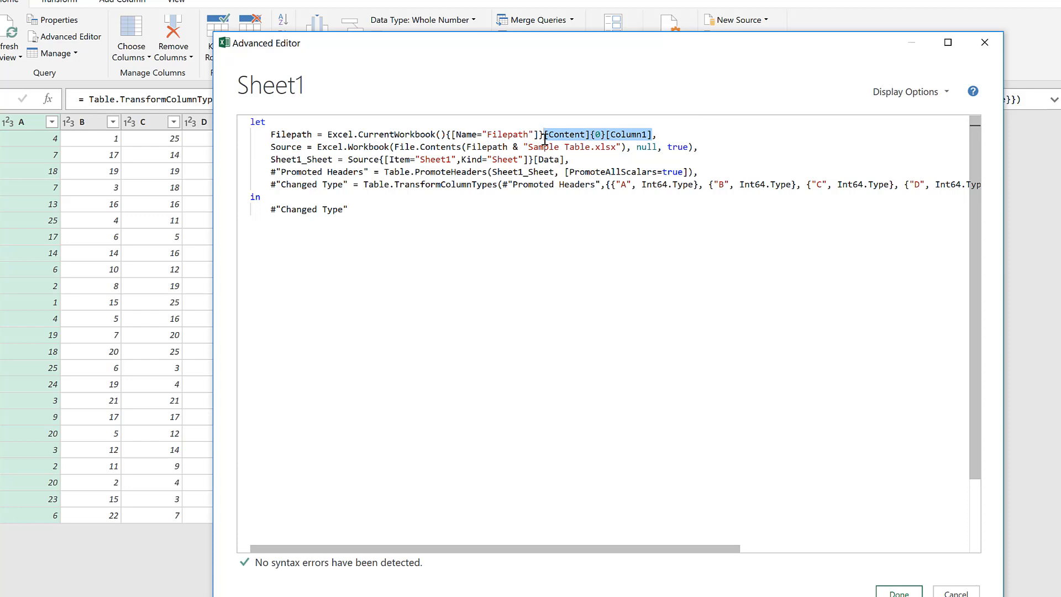
pyautogui.click(538, 184)
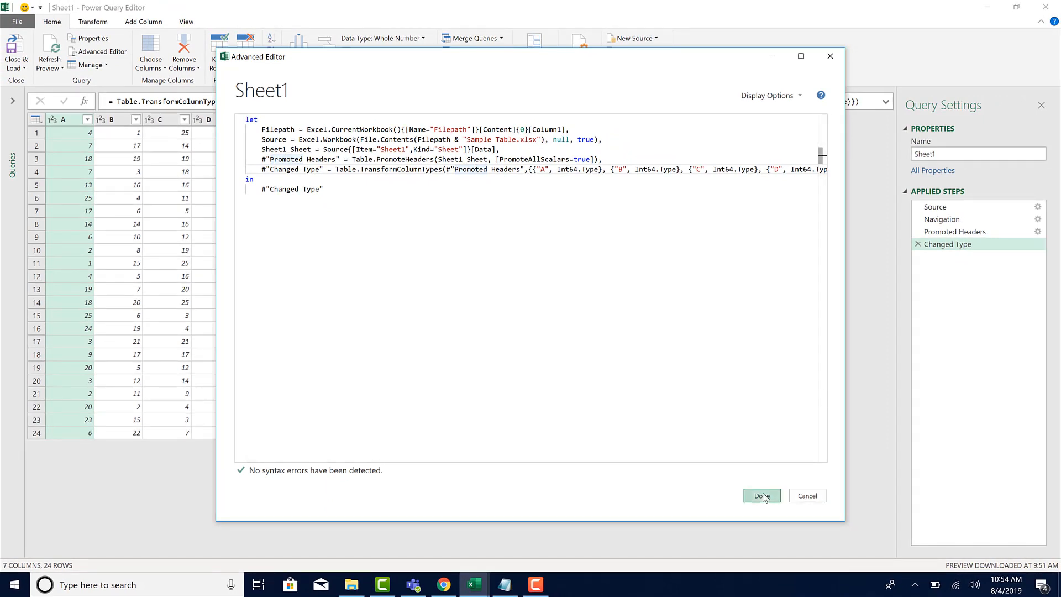
# - Apply the edited query code and refresh the Sheet1 query preview
pyautogui.click(762, 495)
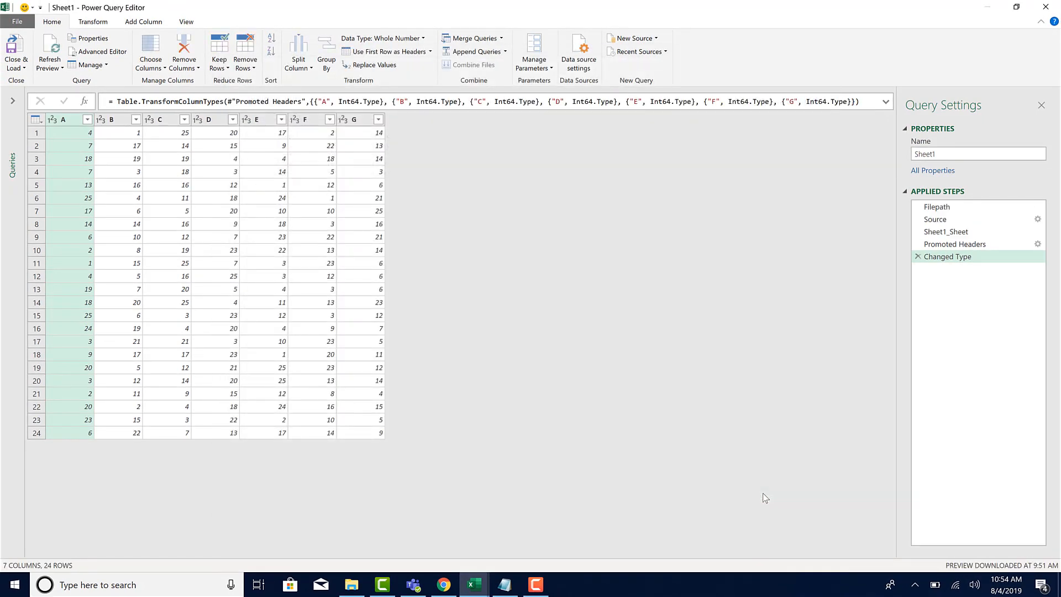
pyautogui.click(326, 238)
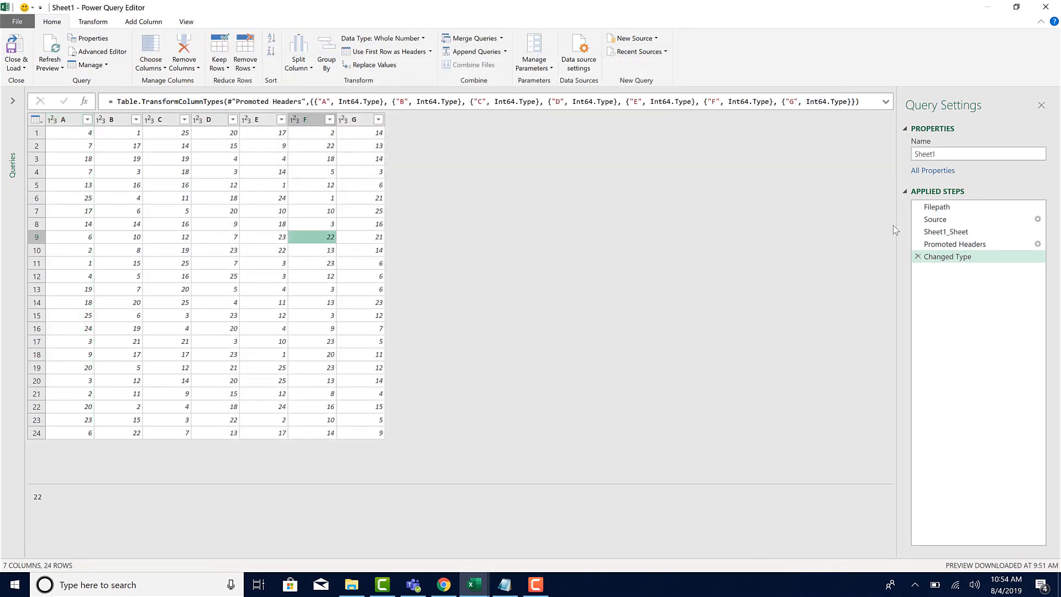
pyautogui.click(51, 40)
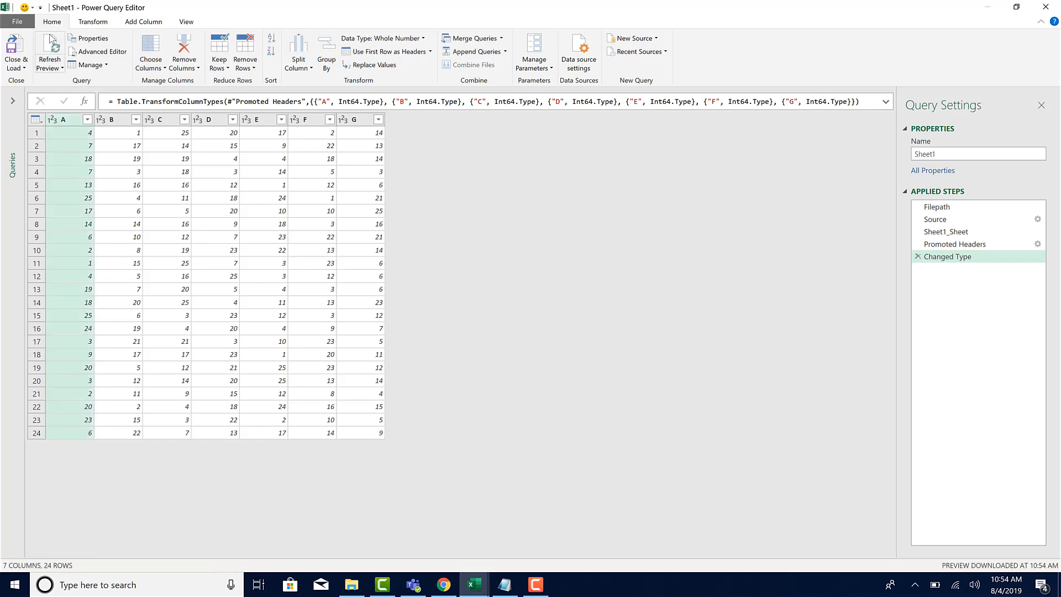
pyautogui.click(171, 185)
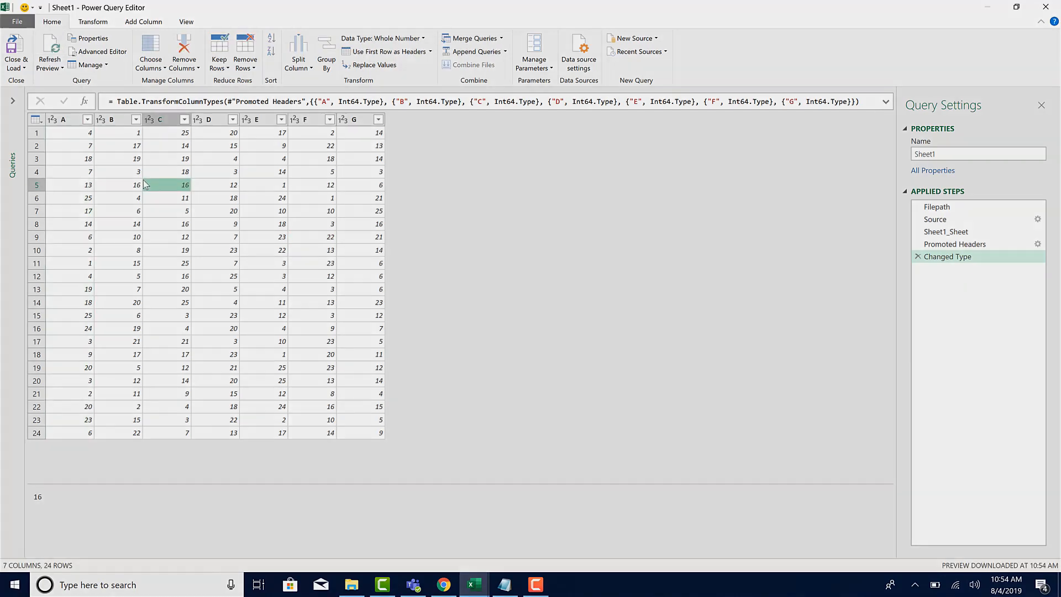